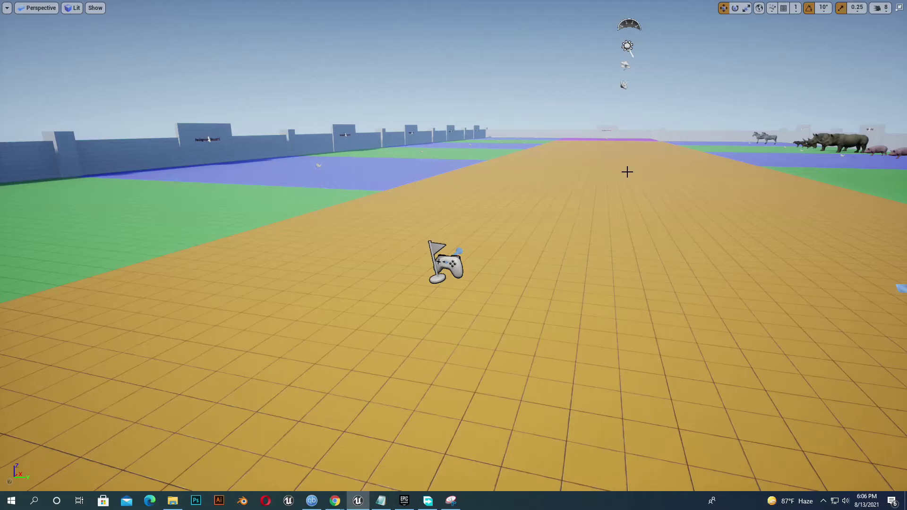
Step: Start a play session and run the mannequin across the first green and blue floor zones
{"action": "key", "text": "alt+p"}
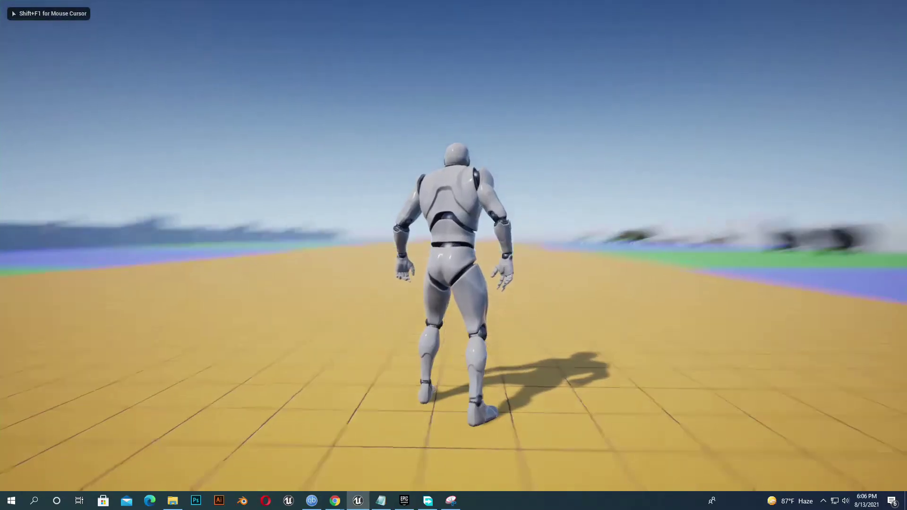
{"action": "key", "text": "w"}
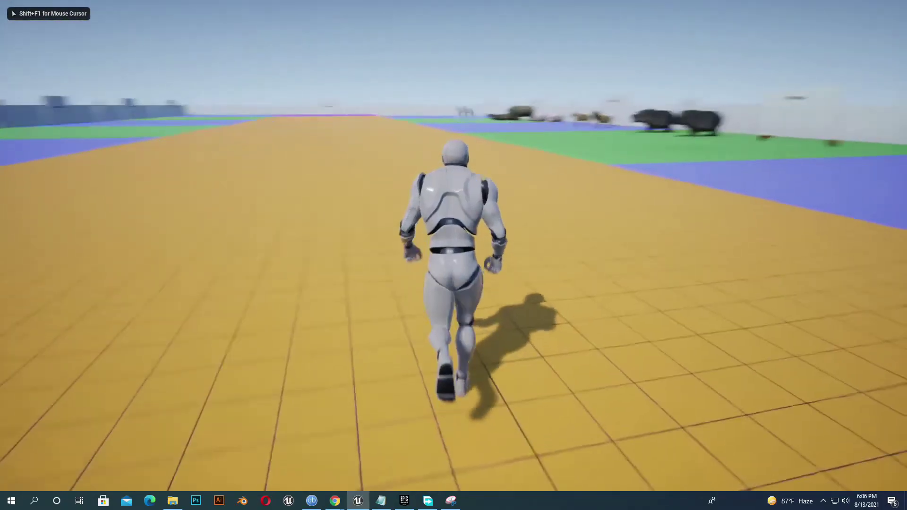
{"action": "key", "text": "w"}
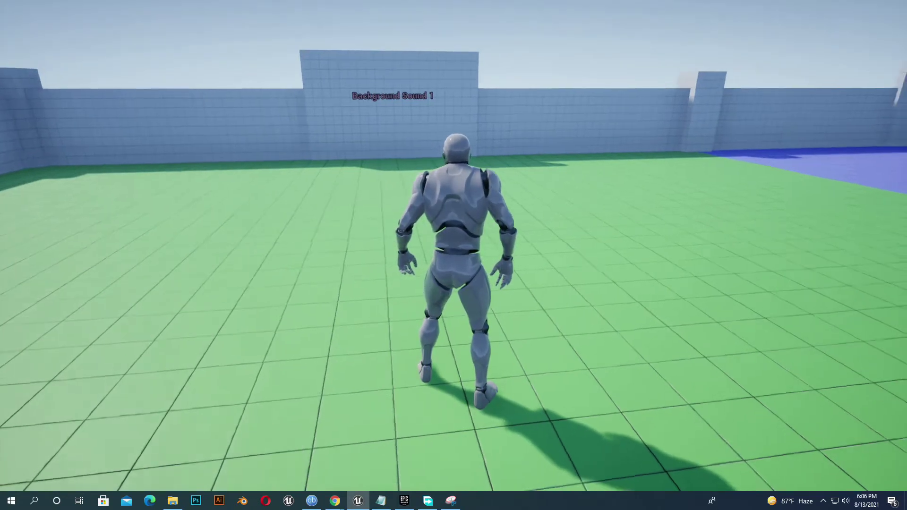
{"action": "key", "text": "w"}
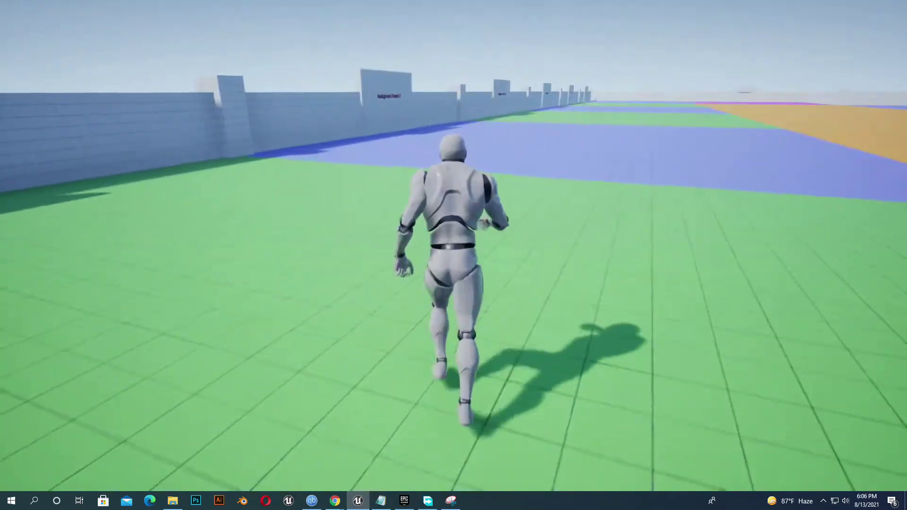
{"action": "key", "text": "d"}
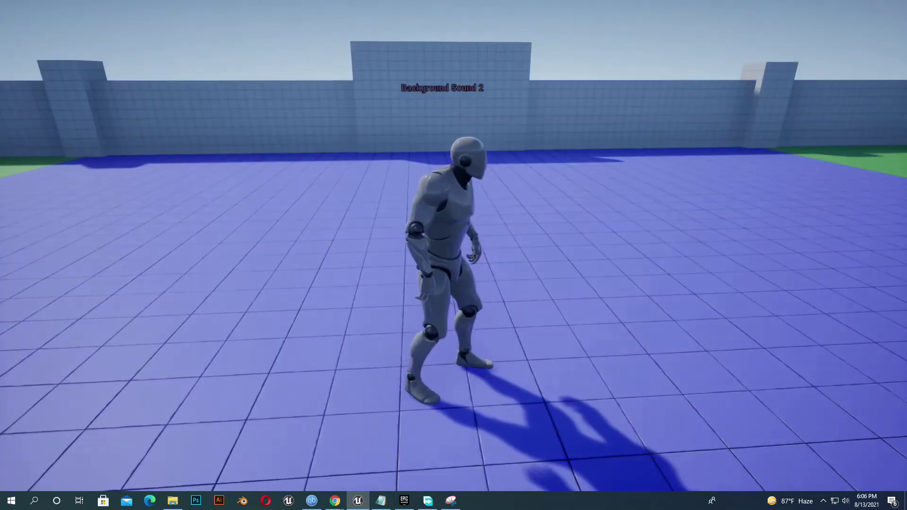
{"action": "key", "text": "w"}
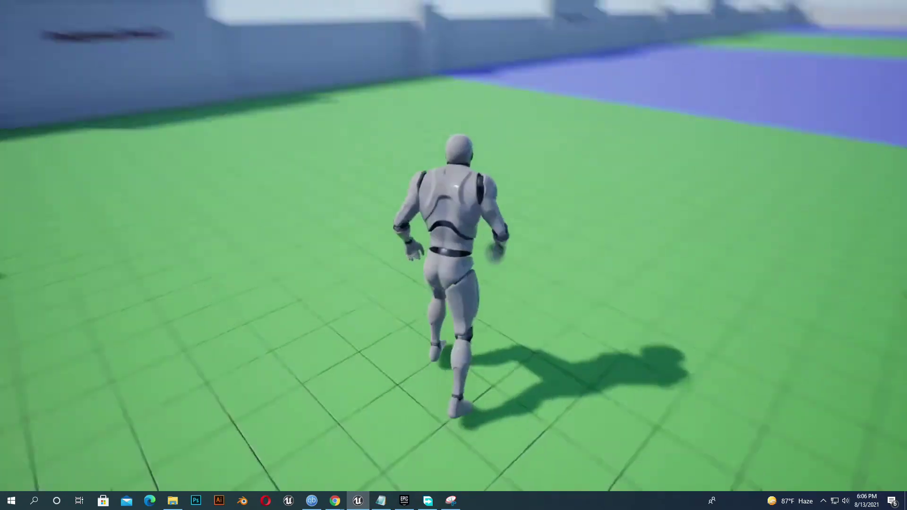
Step: Run on through the next blue, green and magenta zones toward the animal areas
{"action": "key", "text": "w"}
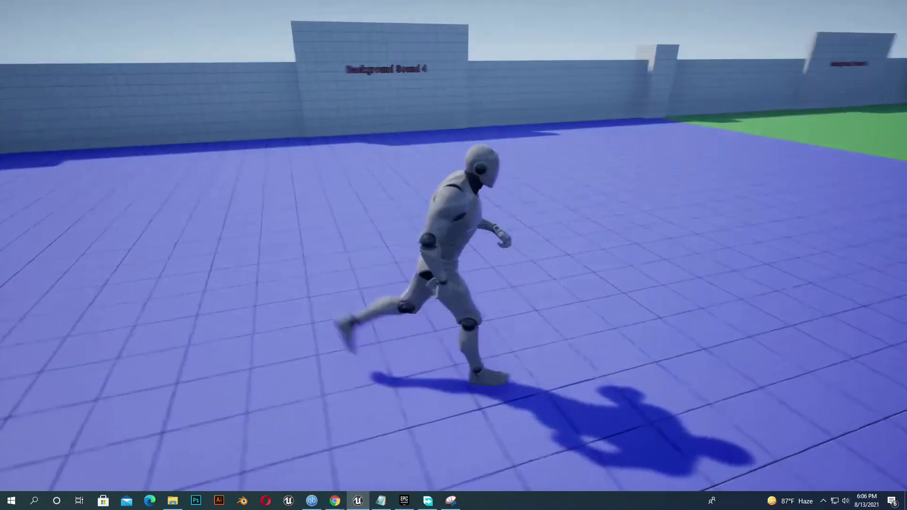
{"action": "key", "text": "w"}
{"action": "key", "text": "w"}
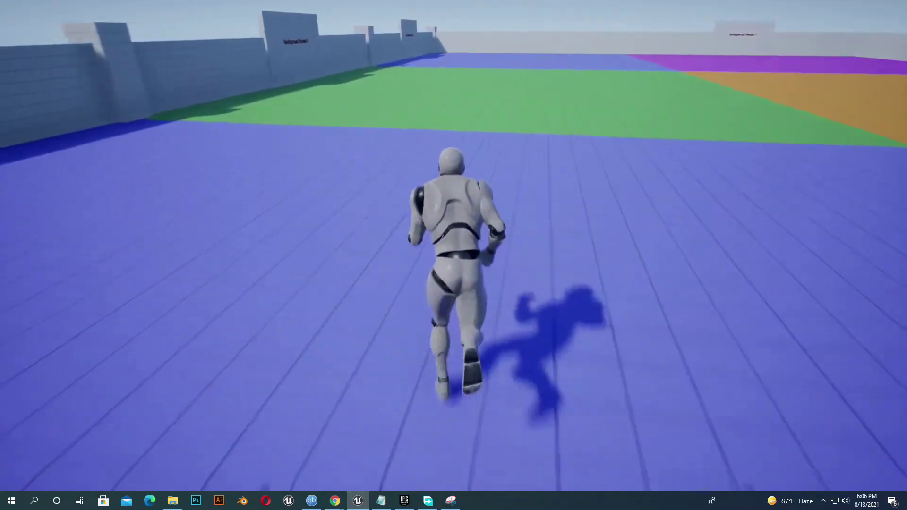
{"action": "key", "text": "w"}
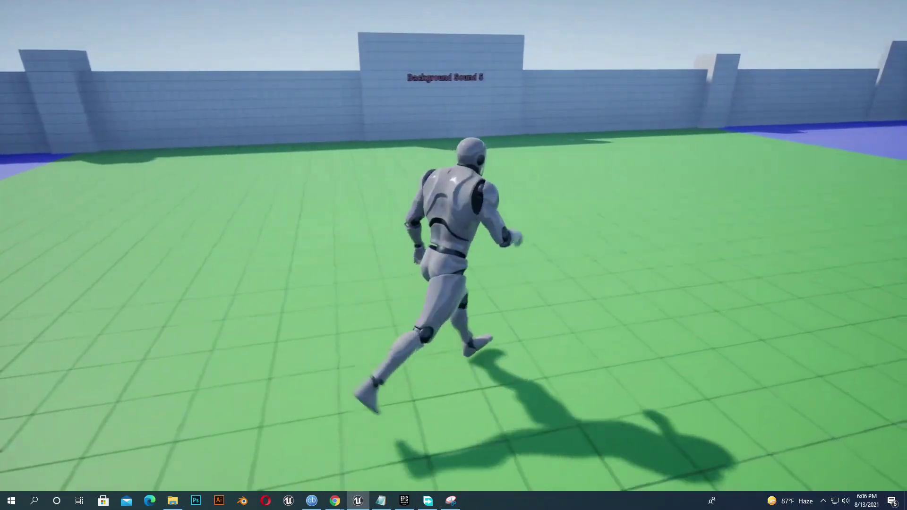
{"action": "key", "text": "w"}
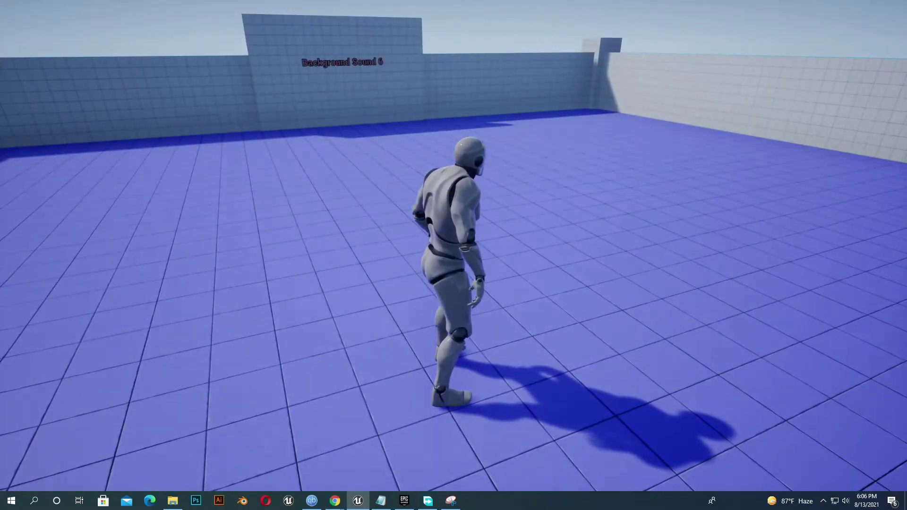
{"action": "key", "text": "w"}
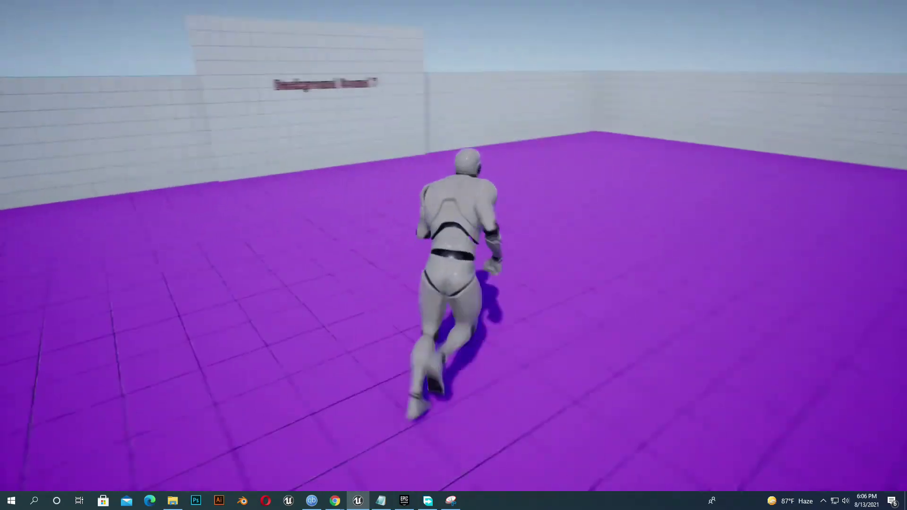
{"action": "key", "text": "a"}
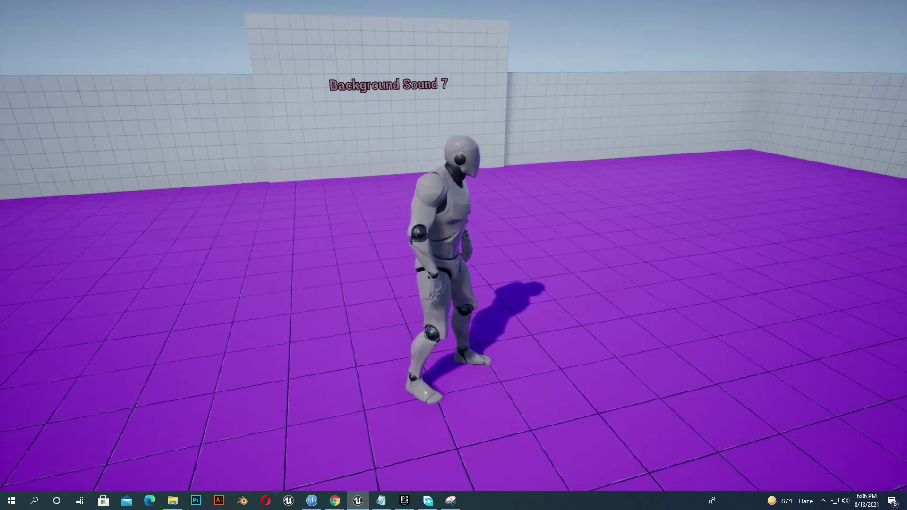
{"action": "key", "text": "w"}
{"action": "key", "text": "w"}
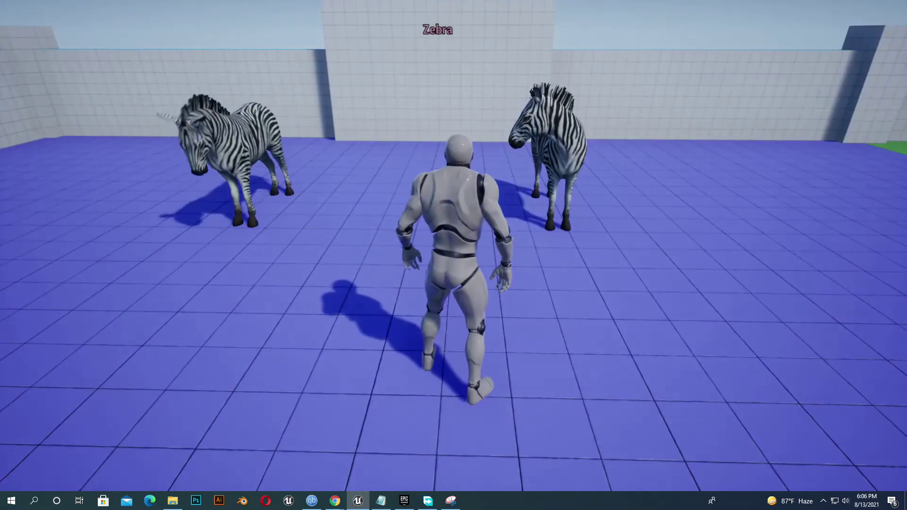
Step: Run the mannequin past the zebras, rhinos, pigs, lion, hippo, elephant and deer
{"action": "key", "text": "w"}
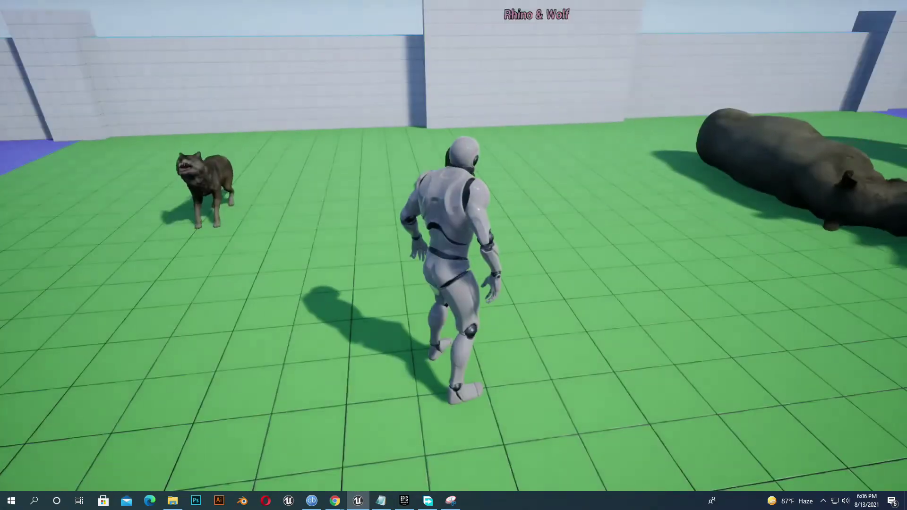
{"action": "key", "text": "w"}
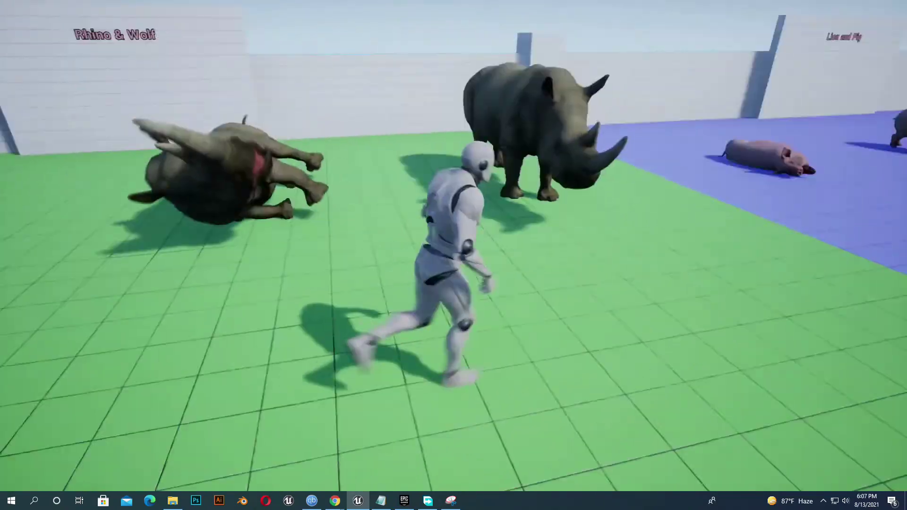
{"action": "key", "text": "w"}
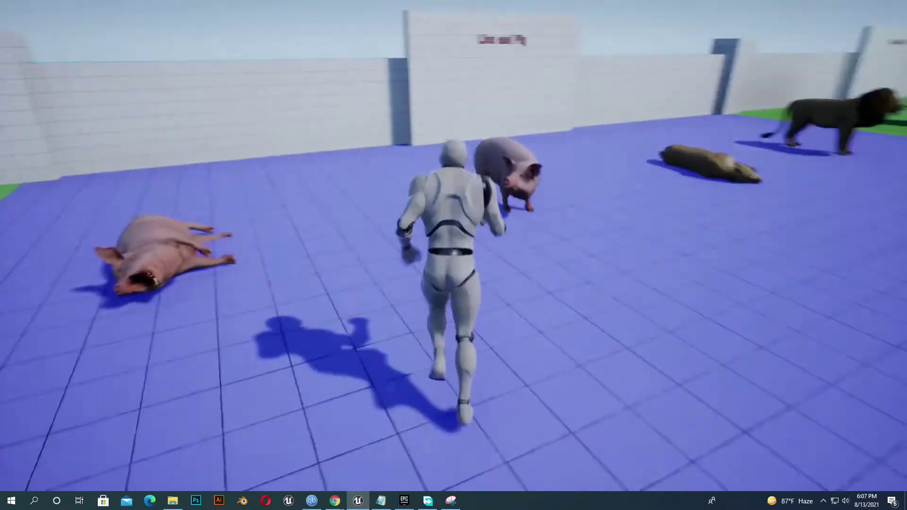
{"action": "key", "text": "w"}
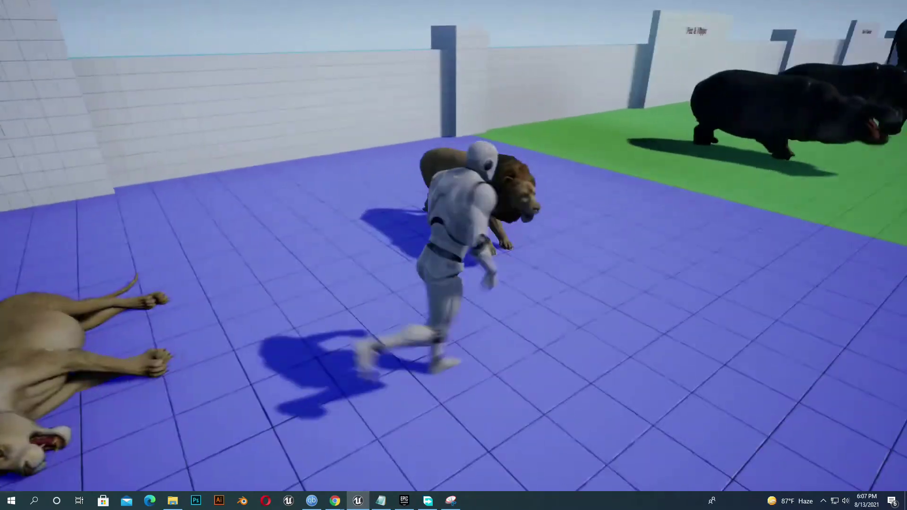
{"action": "key", "text": "w"}
{"action": "key", "text": "w"}
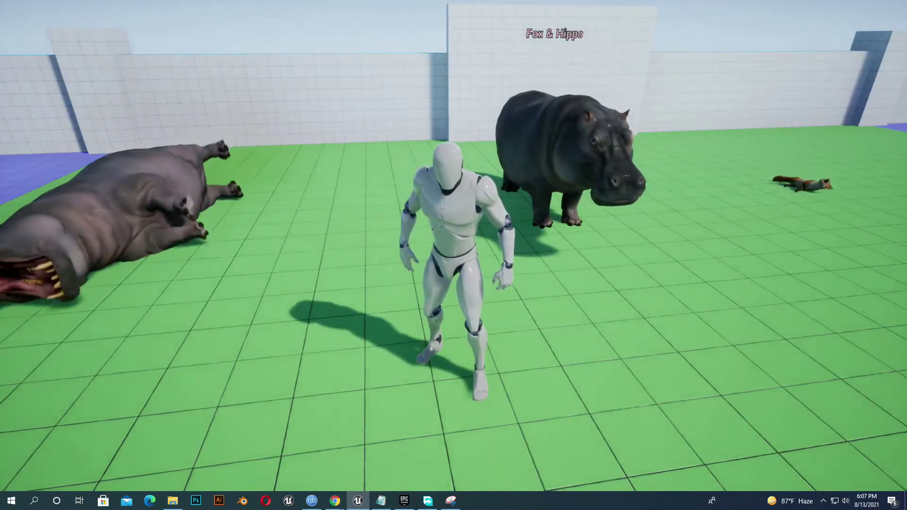
{"action": "key", "text": "w"}
{"action": "key", "text": "w"}
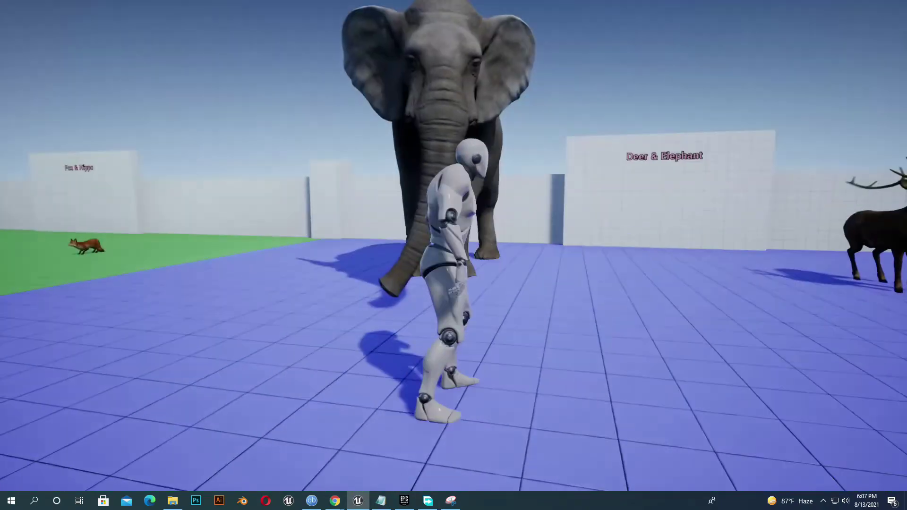
{"action": "key", "text": "w"}
{"action": "key", "text": "w"}
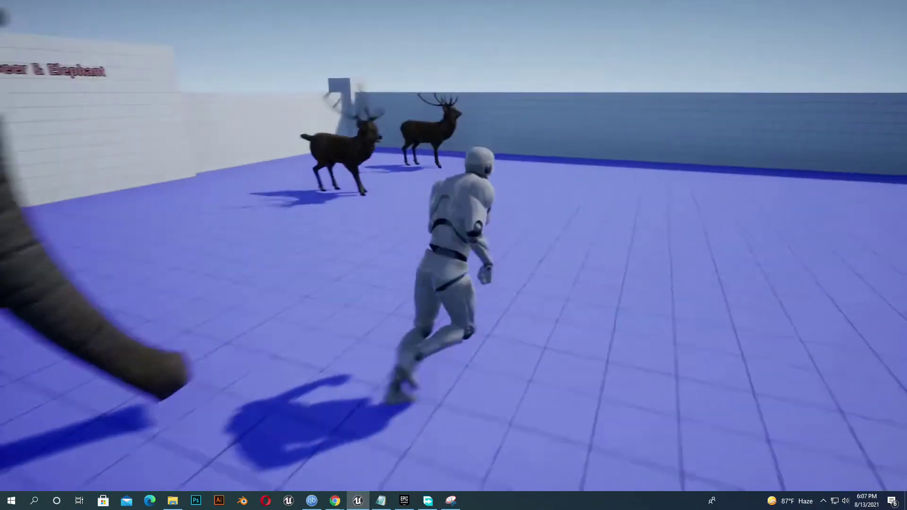
{"action": "key", "text": "w"}
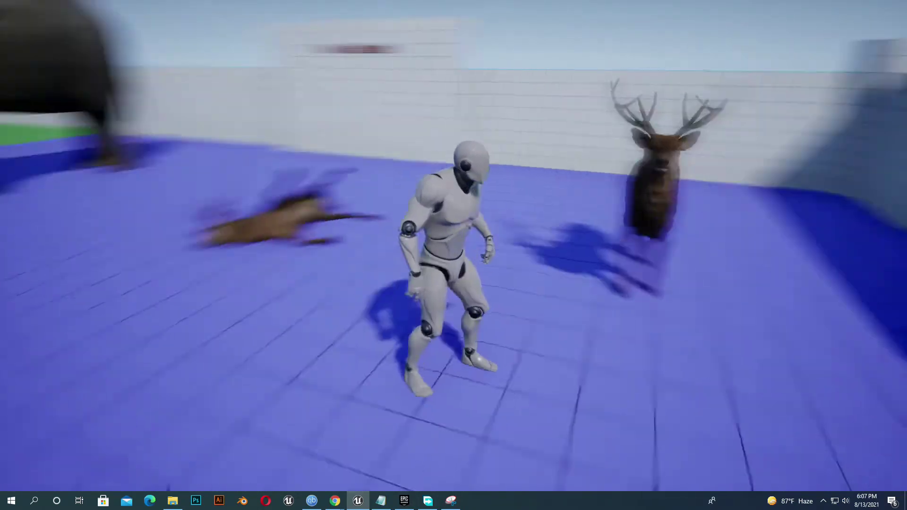
{"action": "key", "text": "w"}
{"action": "key", "text": "w"}
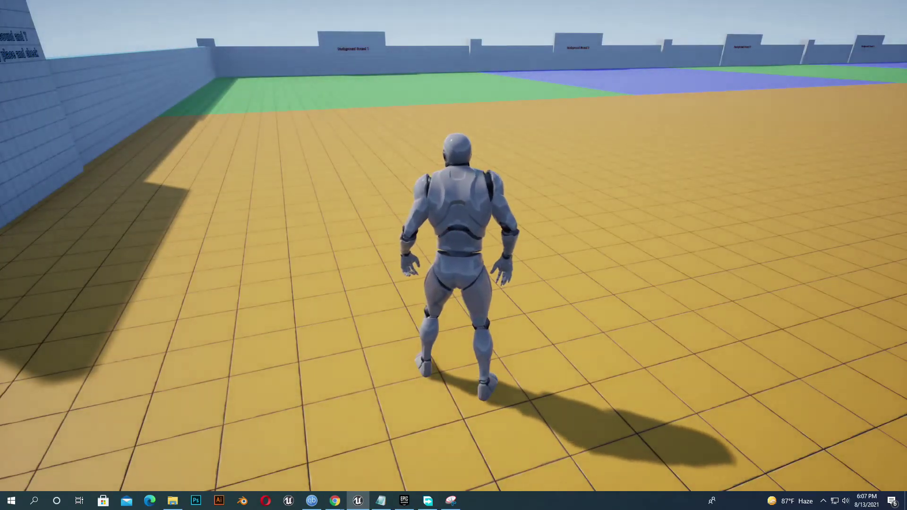
Step: Stop playing and browse the Elephant, Hippo and Rhino sound folders
{"action": "key", "text": "Escape"}
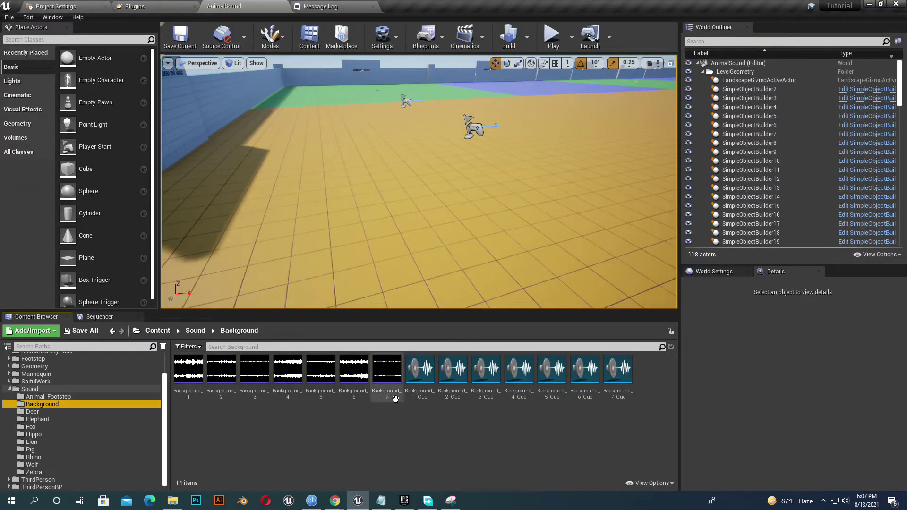
{"action": "left_click", "coordinate": [50, 418]}
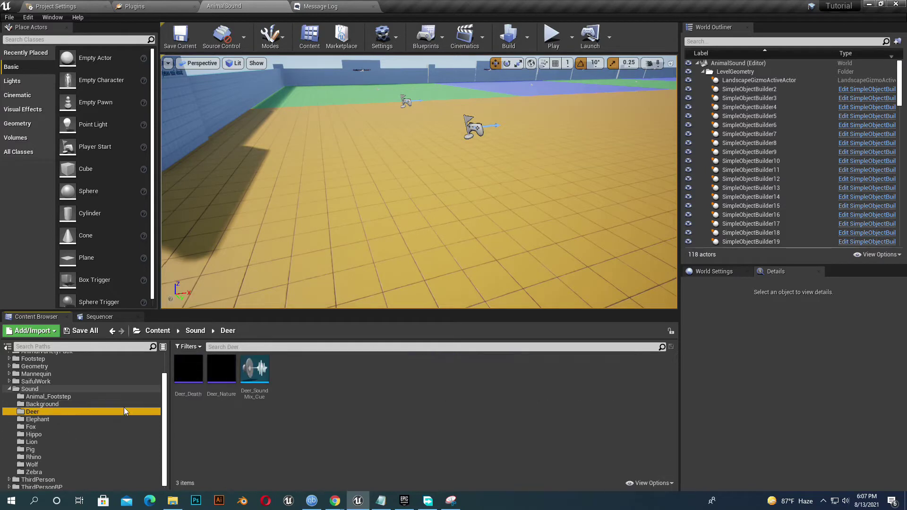
{"action": "left_click", "coordinate": [43, 433]}
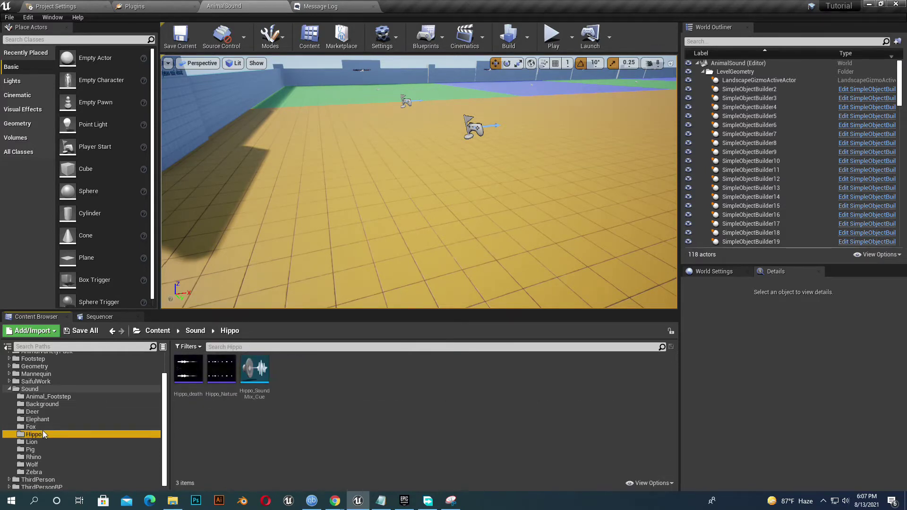
{"action": "left_click", "coordinate": [42, 435]}
{"action": "left_click", "coordinate": [36, 457]}
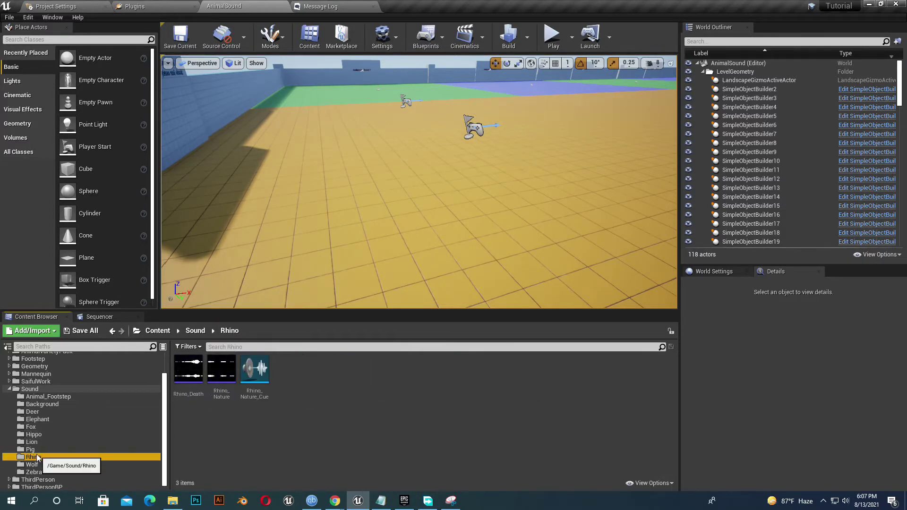
Step: Check the Zebra folder's sounds, then start the itch.io sound pack download
{"action": "left_click", "coordinate": [33, 449]}
{"action": "left_click", "coordinate": [43, 464]}
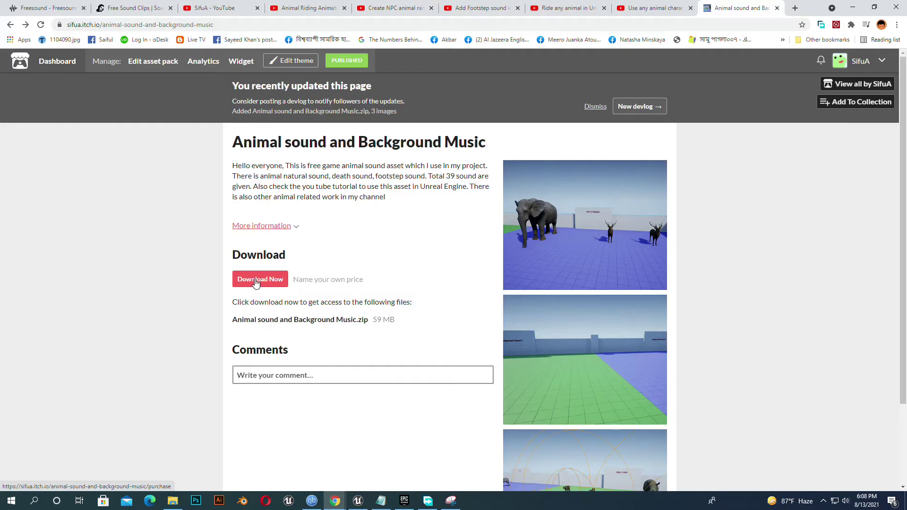
{"action": "left_click", "coordinate": [257, 282]}
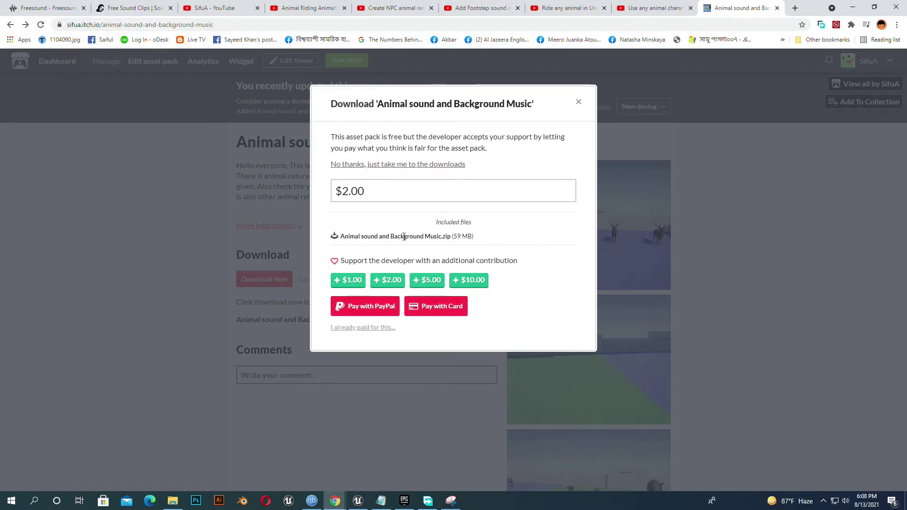
Step: Skip payment to reach the sound pack's download page, then switch to Freesound
{"action": "left_click", "coordinate": [409, 164]}
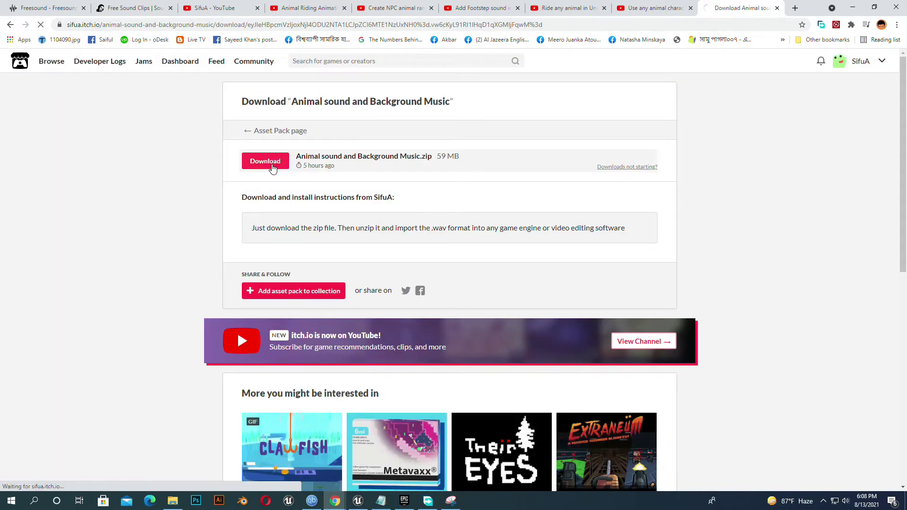
{"action": "key", "text": "ctrl+1"}
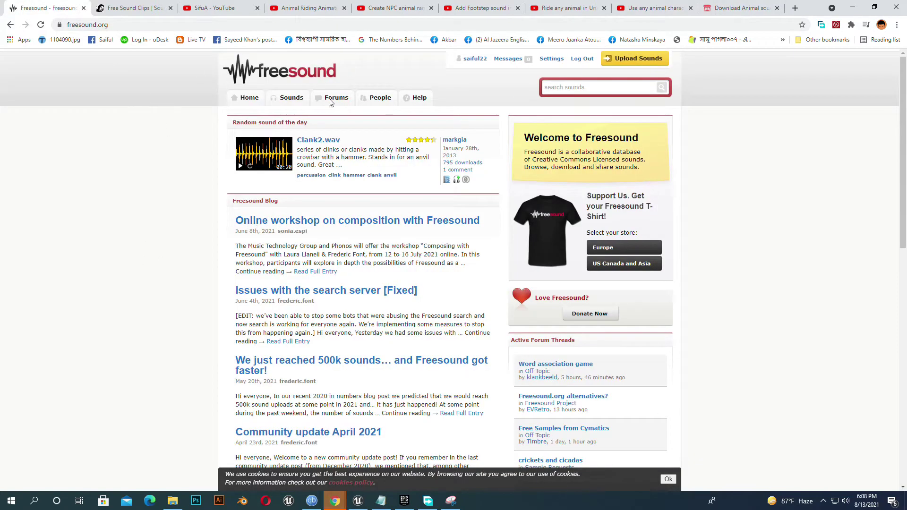
Step: Highlight the Freesound and SoundBible site addresses, then bring up the SifuA YouTube channel
{"action": "left_click", "coordinate": [93, 28]}
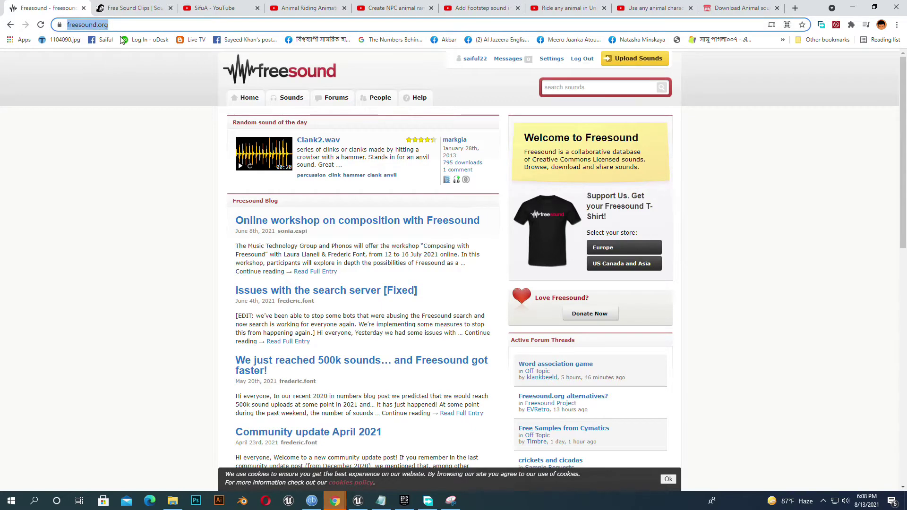
{"action": "left_click", "coordinate": [134, 7]}
{"action": "left_click", "coordinate": [122, 24]}
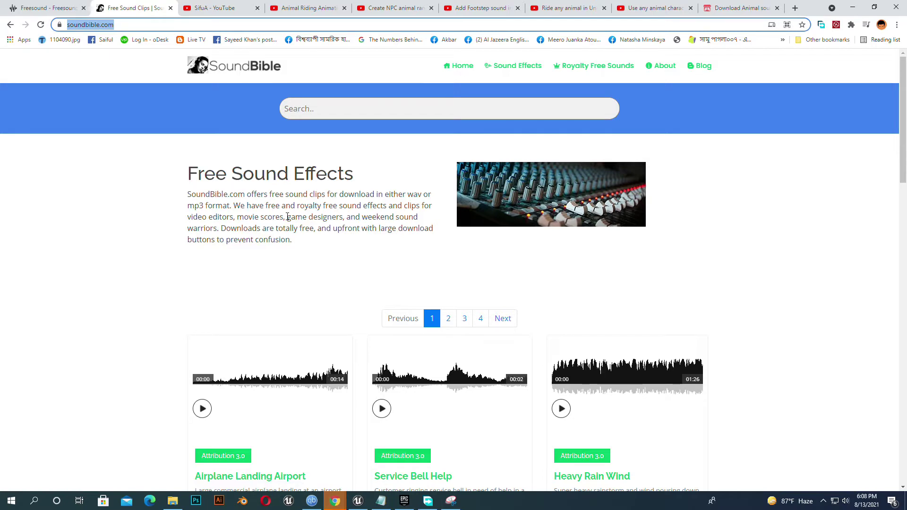
{"action": "left_click", "coordinate": [212, 8]}
Step: Show the Use any animal character, Ride any animal and Animal Riding Animation videos
{"action": "key", "text": "ctrl+8"}
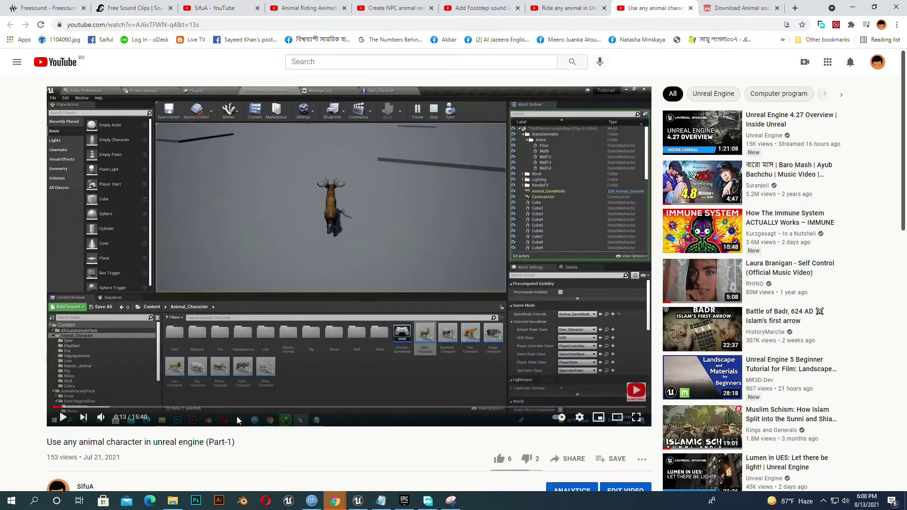
{"action": "key", "text": "ctrl+7"}
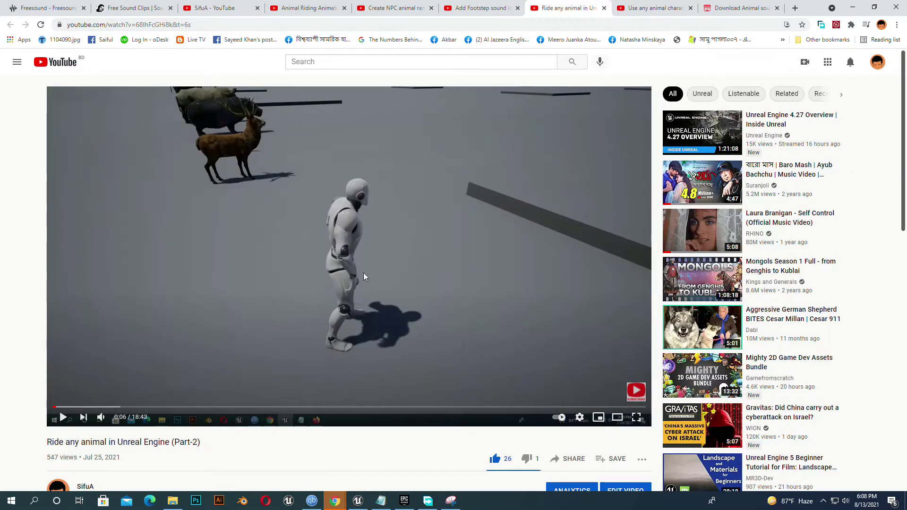
{"action": "key", "text": "ctrl+shift+Tab"}
{"action": "key", "text": "ctrl+shift+Tab"}
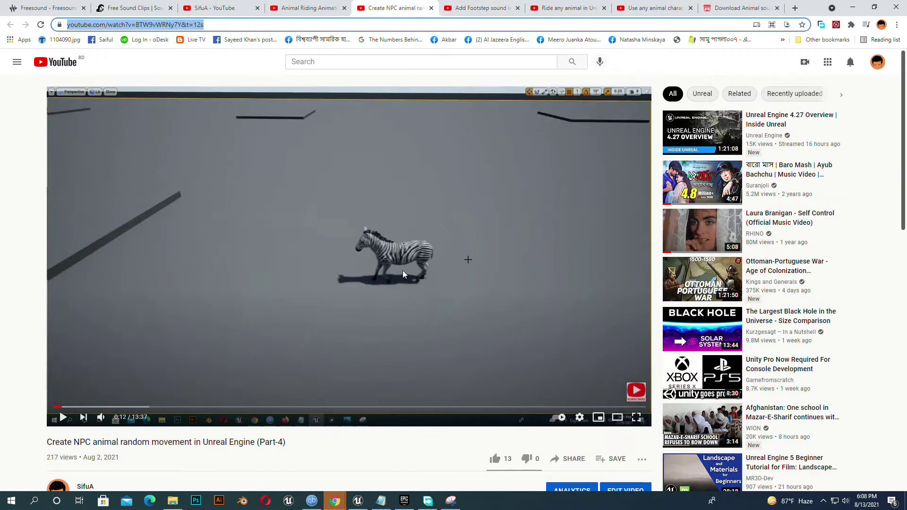
{"action": "left_click", "coordinate": [295, 10]}
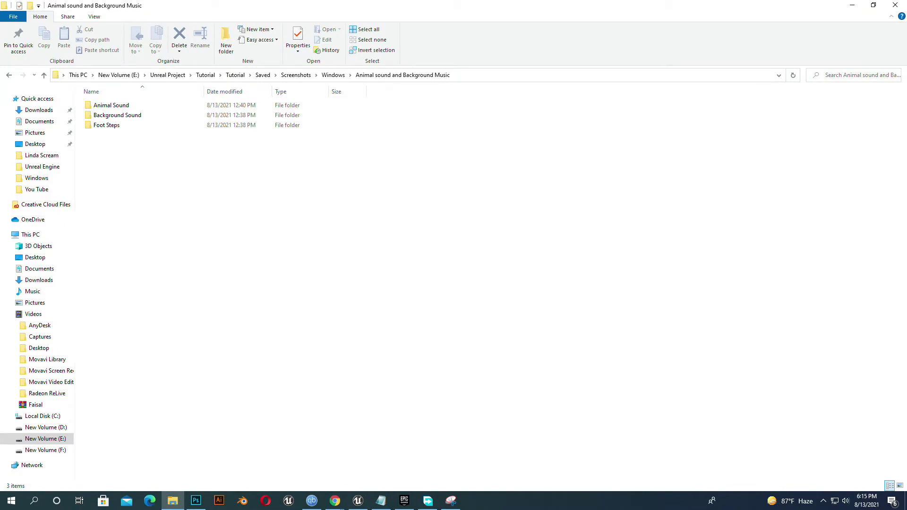
Step: Import Background_1 and Background_2 from the Background Sound folder into TestSound
{"action": "key", "text": "alt+Tab"}
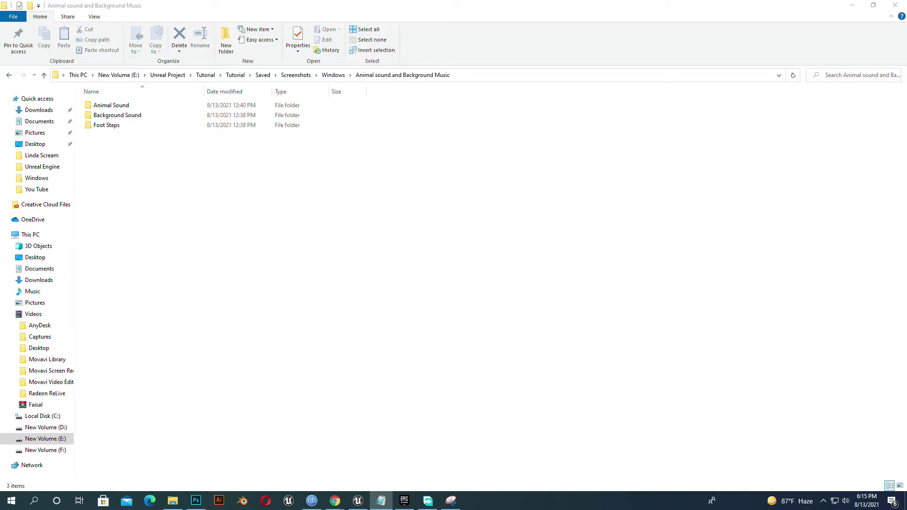
{"action": "double_click", "coordinate": [142, 115]}
{"action": "left_click", "coordinate": [149, 116]}
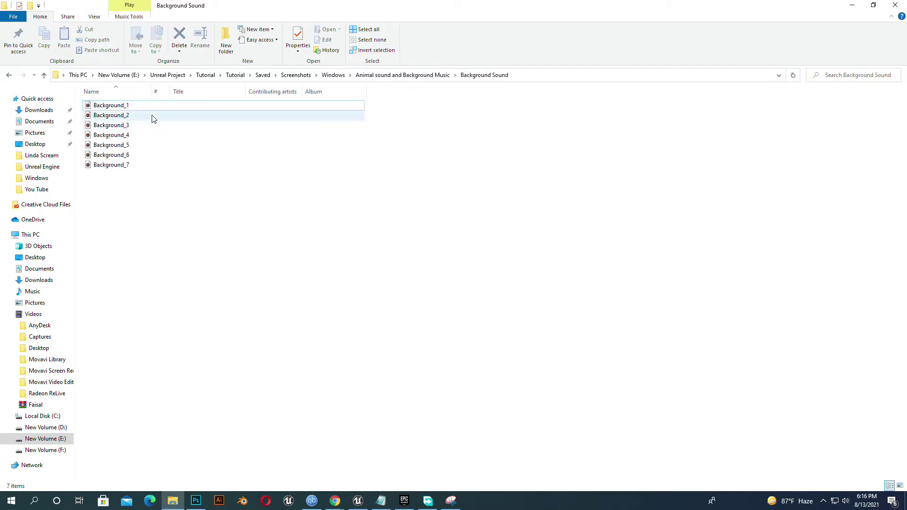
{"action": "left_click", "coordinate": [135, 106], "text": "ctrl"}
{"action": "mouse_move", "coordinate": [135, 107]}
{"action": "left_mouse_down"}
{"action": "mouse_move", "coordinate": [362, 505]}
{"action": "mouse_move", "coordinate": [302, 423]}
{"action": "left_mouse_up"}
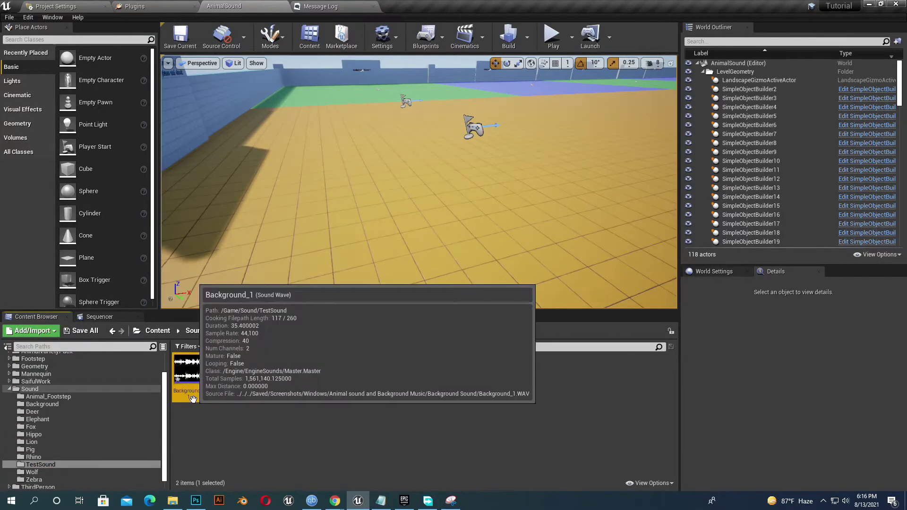
Step: Preview the Background_1 and Background_2 sound waves
{"action": "right_click", "coordinate": [187, 369]}
{"action": "left_click", "coordinate": [397, 409]}
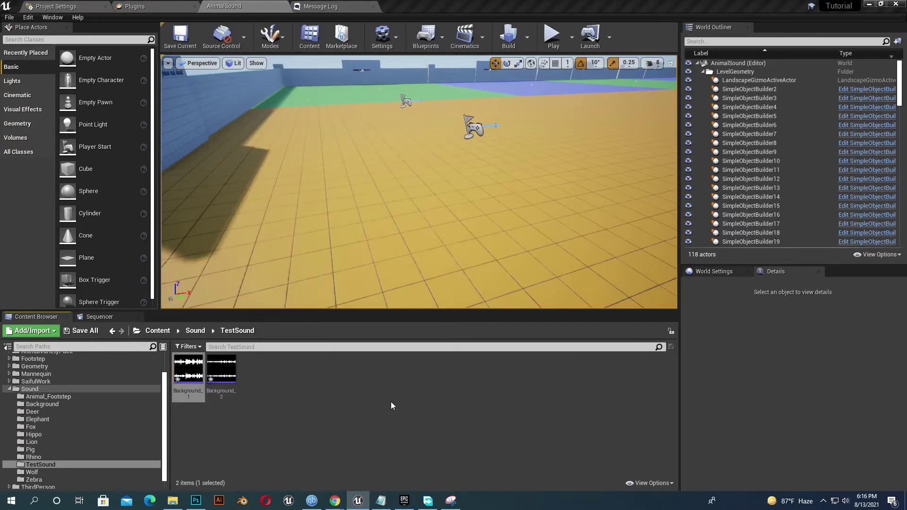
{"action": "left_click", "coordinate": [187, 373]}
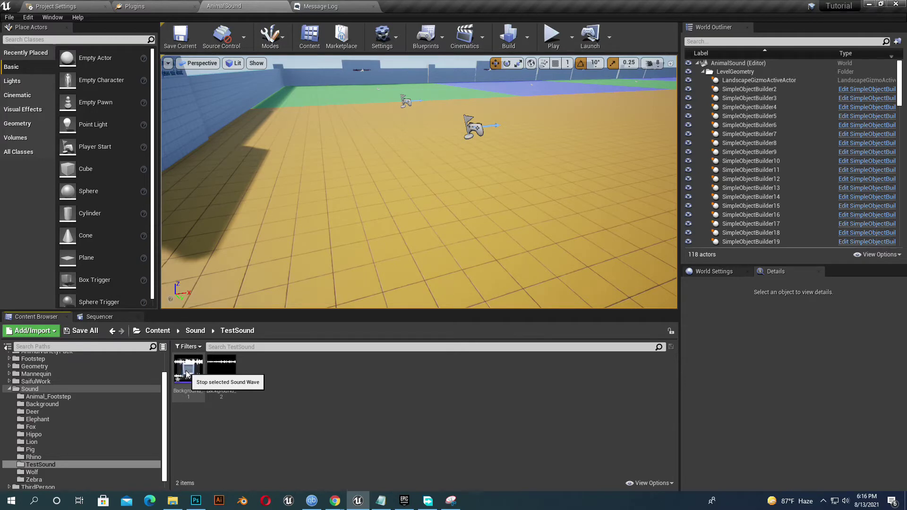
{"action": "left_click", "coordinate": [221, 370]}
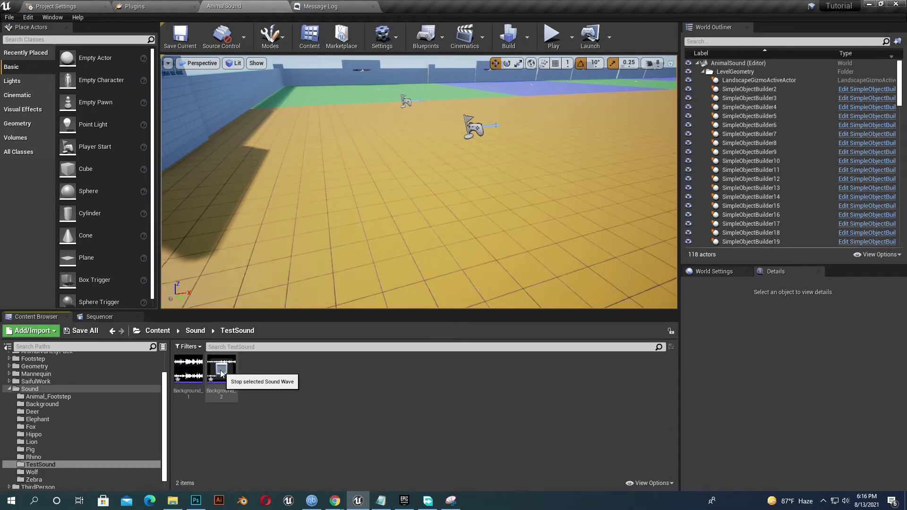
Step: Create Background_1_Cue and Background_2_Cue, then open Background_1_Cue in the cue editor
{"action": "left_click", "coordinate": [202, 380]}
{"action": "right_click", "coordinate": [202, 381]}
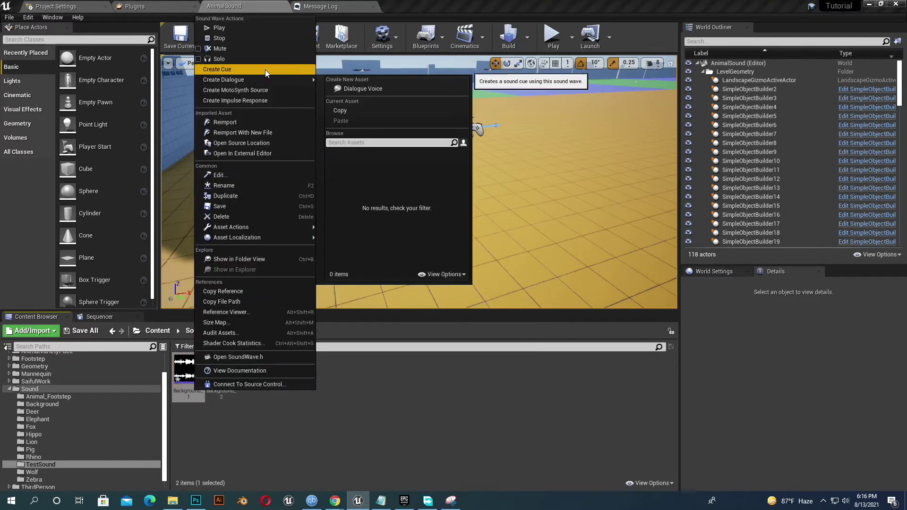
{"action": "key", "text": "Escape"}
{"action": "right_click", "coordinate": [221, 372]}
{"action": "mouse_move", "coordinate": [252, 83]}
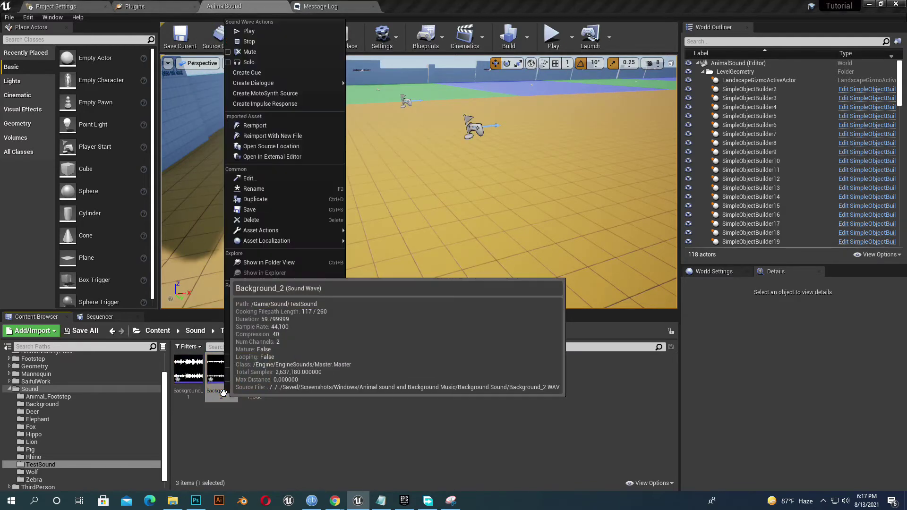
{"action": "left_click", "coordinate": [300, 75]}
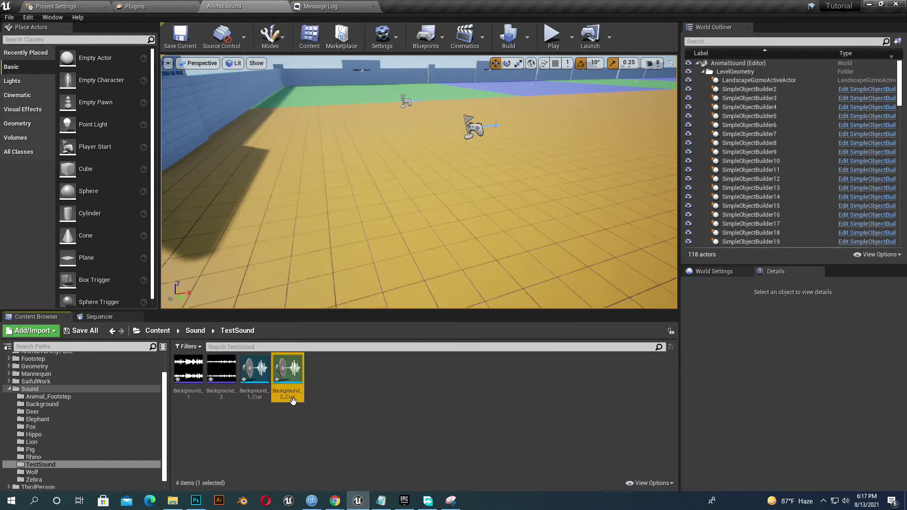
{"action": "left_click", "coordinate": [257, 395]}
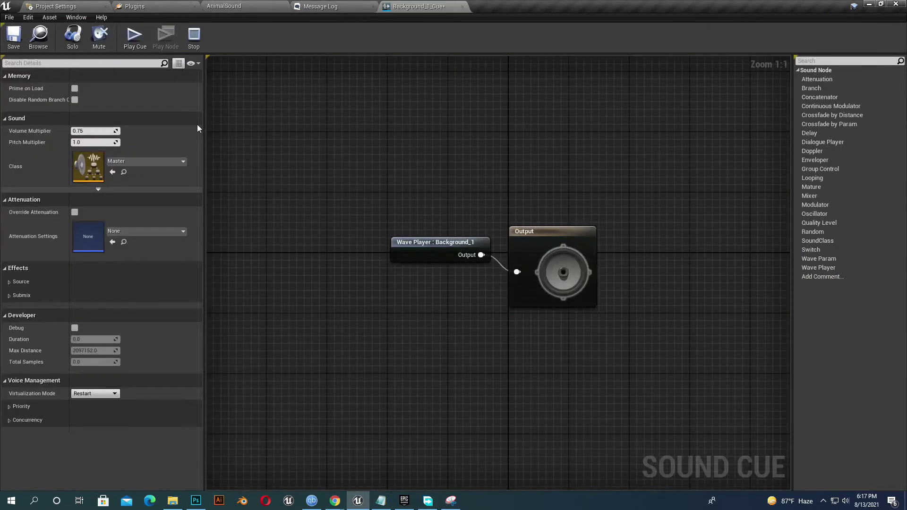
Step: Set Background_1_Cue's wave player node to Looping
{"action": "left_click", "coordinate": [433, 245]}
{"action": "left_click", "coordinate": [74, 127]}
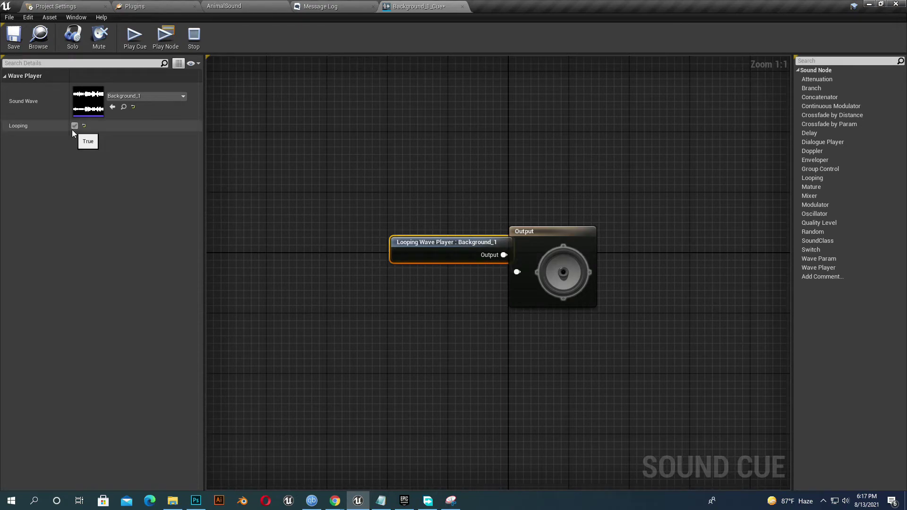
{"action": "left_click", "coordinate": [228, 6]}
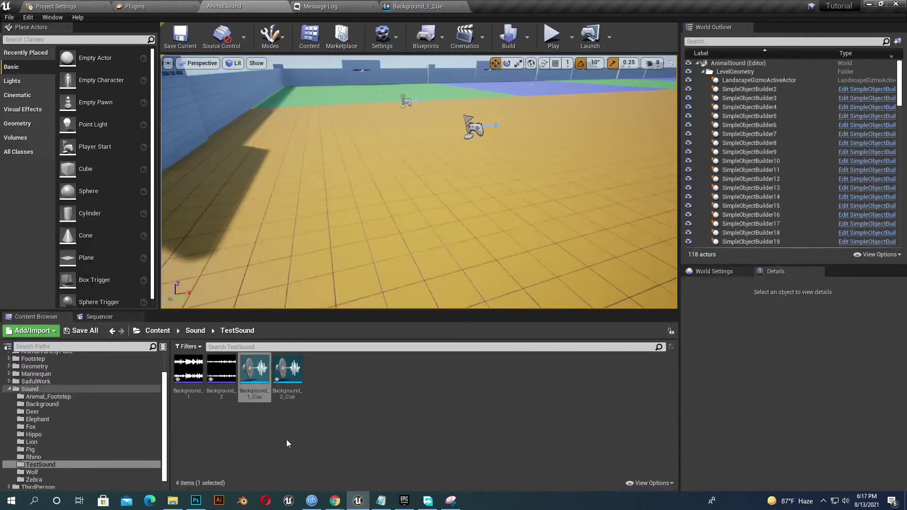
Step: Set Background_2_Cue's wave player to Looping too, then save all modified assets
{"action": "double_click", "coordinate": [291, 383]}
{"action": "left_click", "coordinate": [466, 292]}
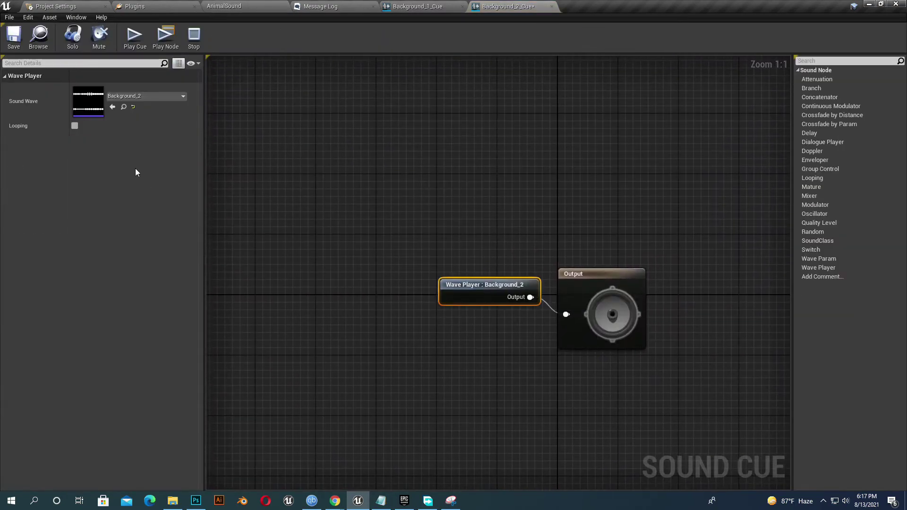
{"action": "left_click", "coordinate": [74, 126]}
{"action": "left_click", "coordinate": [224, 6]}
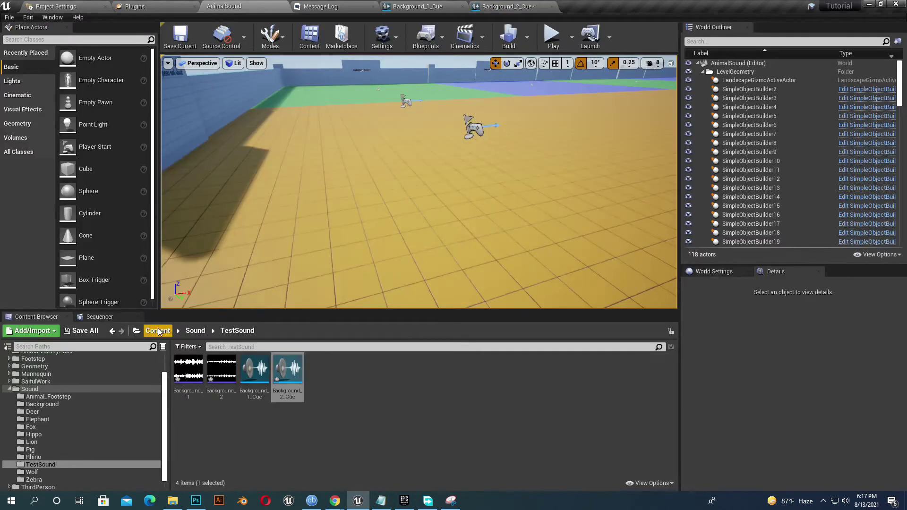
{"action": "left_click", "coordinate": [99, 331]}
{"action": "left_click", "coordinate": [538, 338]}
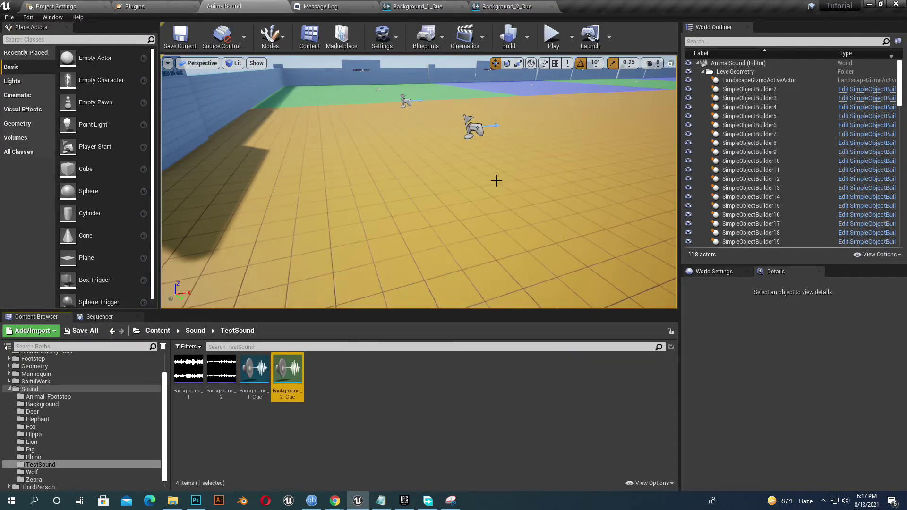
Step: Test-play the level fullscreen, walking the mannequin forward, then stop
{"action": "left_click", "coordinate": [552, 35]}
{"action": "key", "text": "F11"}
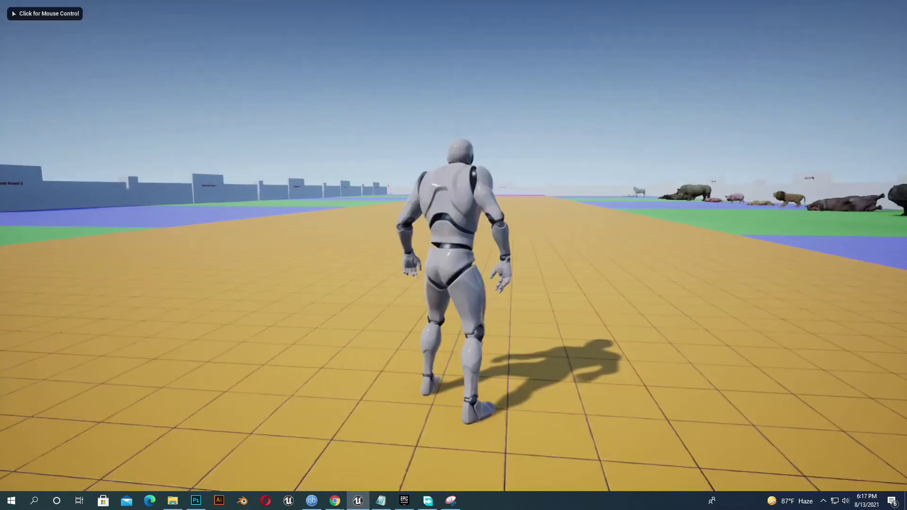
{"action": "key", "text": "w"}
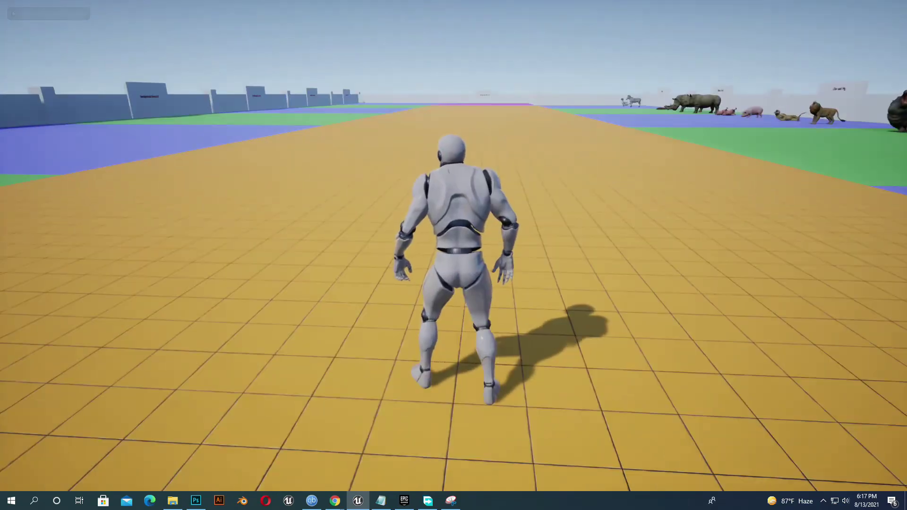
{"action": "key", "text": "Escape"}
{"action": "key", "text": "F11"}
Step: Place Background_1_Cue in the level and test-play it fullscreen
{"action": "left_click_drag", "start_coordinate": [255, 369], "coordinate": [377, 178]}
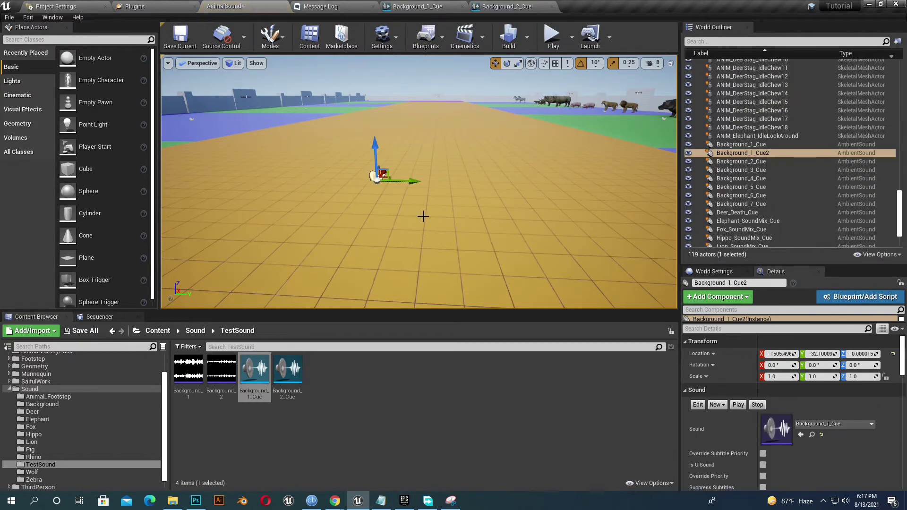
{"action": "left_click", "coordinate": [552, 35]}
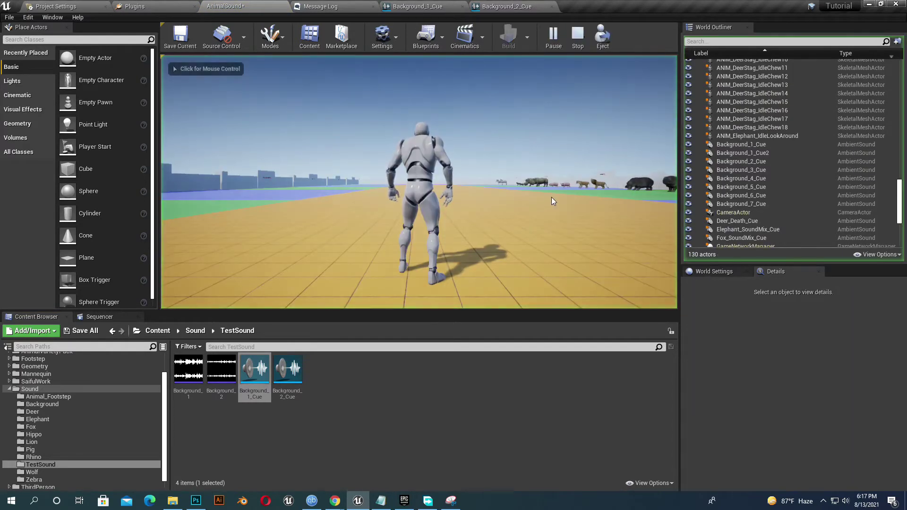
{"action": "key", "text": "shift+F1"}
{"action": "key", "text": "F11"}
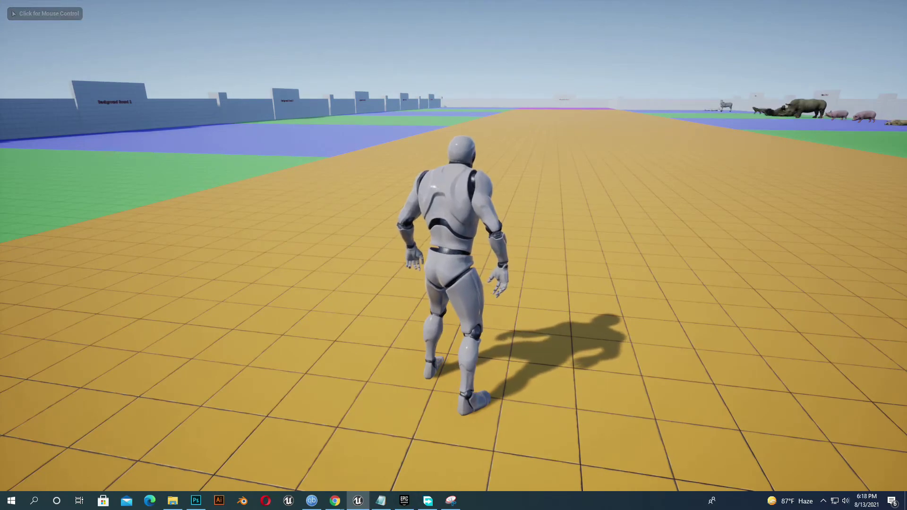
{"action": "key", "text": "Escape"}
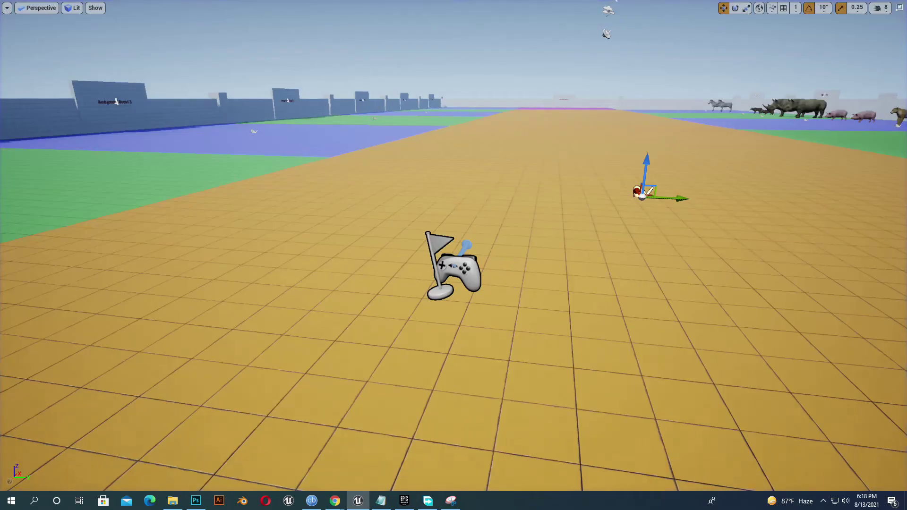
{"action": "key", "text": "F11"}
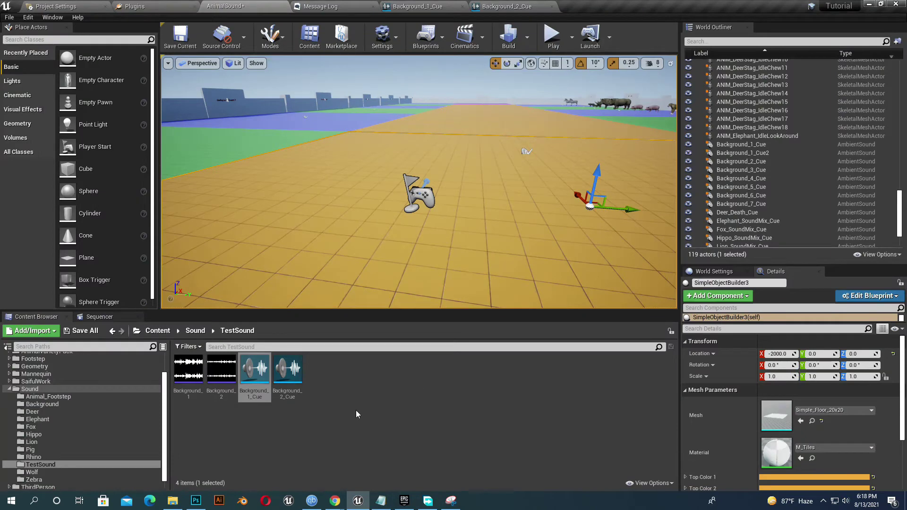
Step: Place Background_2_Cue on the orange floor and play the level to hear both sounds
{"action": "mouse_move", "coordinate": [287, 370]}
{"action": "left_mouse_down"}
{"action": "mouse_move", "coordinate": [487, 154]}
{"action": "mouse_move", "coordinate": [435, 150]}
{"action": "left_mouse_up"}
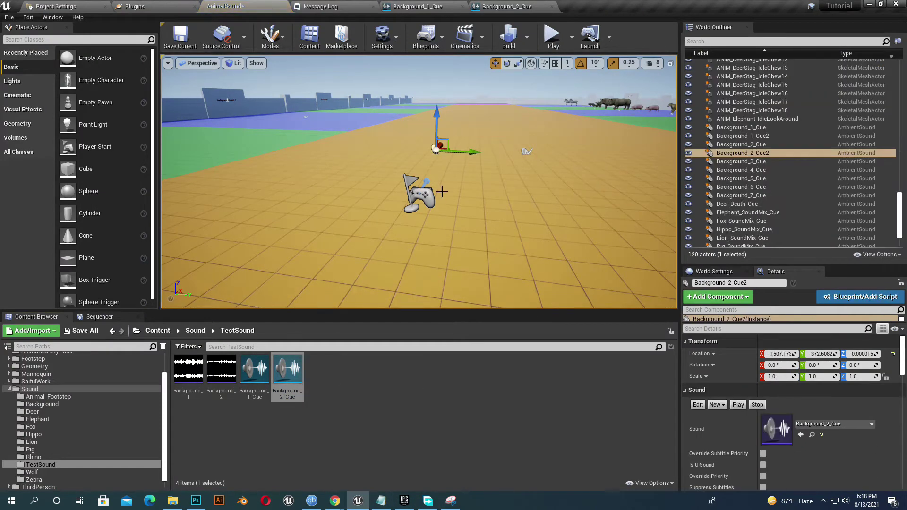
{"action": "left_click", "coordinate": [443, 208]}
{"action": "key", "text": "F11"}
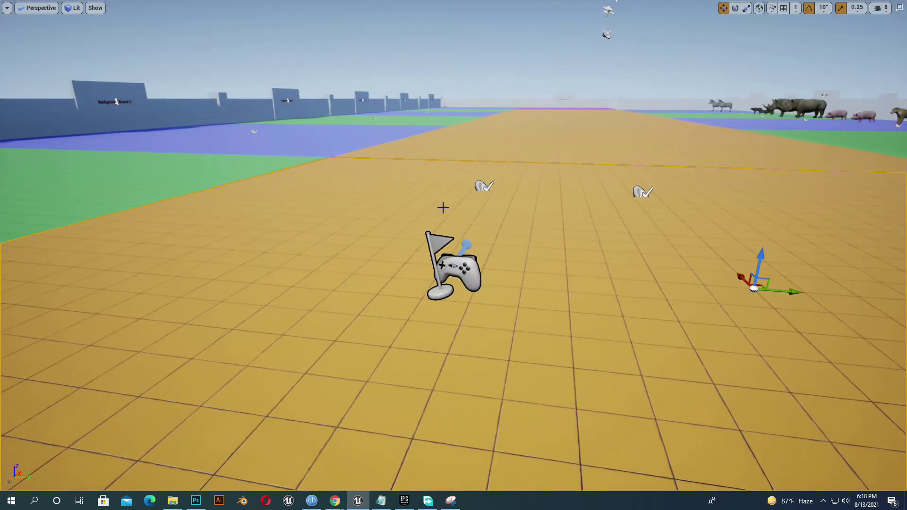
{"action": "key", "text": "alt+p"}
{"action": "left_click", "coordinate": [453, 255]}
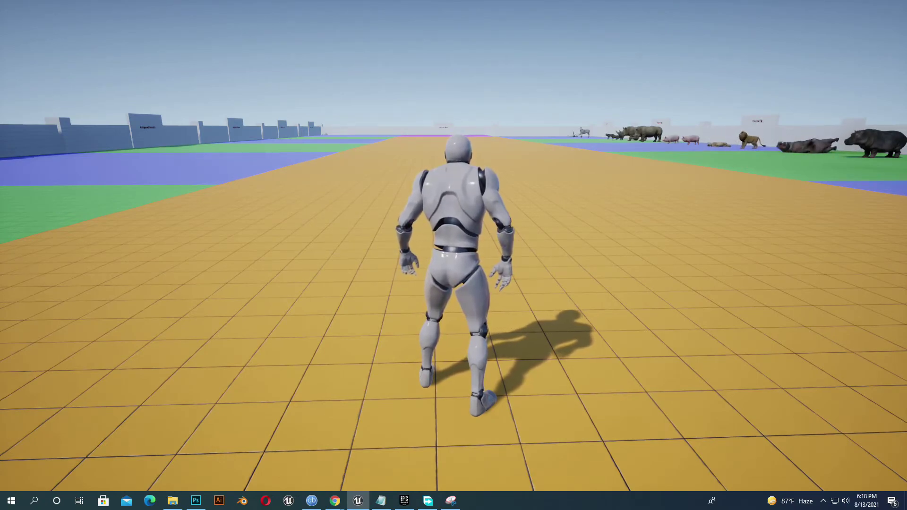
{"action": "key", "text": "Escape"}
Step: Give Background_2_Cue2 overridden attenuation with a 300 inner radius and 500 falloff
{"action": "left_click", "coordinate": [388, 160]}
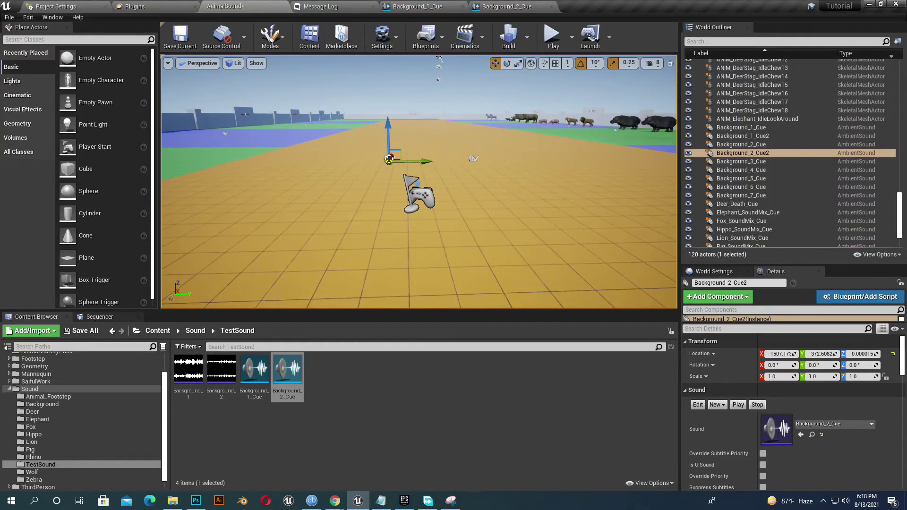
{"action": "scroll", "coordinate": [803, 398], "scroll_direction": "down", "scroll_amount": 5}
{"action": "scroll", "coordinate": [804, 398], "scroll_direction": "down", "scroll_amount": 3}
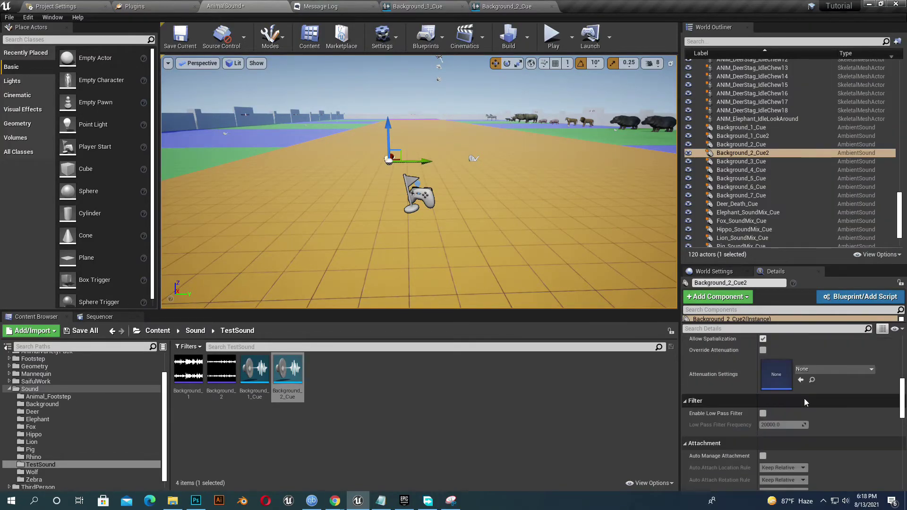
{"action": "scroll", "coordinate": [797, 408], "scroll_direction": "down", "scroll_amount": 3}
{"action": "scroll", "coordinate": [795, 410], "scroll_direction": "down", "scroll_amount": 3}
{"action": "scroll", "coordinate": [794, 411], "scroll_direction": "down", "scroll_amount": 3}
{"action": "scroll", "coordinate": [795, 410], "scroll_direction": "up", "scroll_amount": 2}
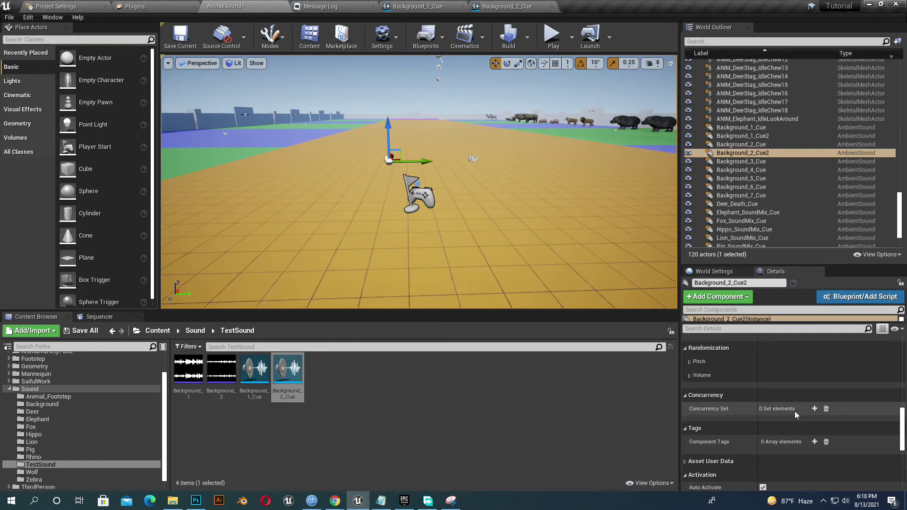
{"action": "scroll", "coordinate": [794, 410], "scroll_direction": "up", "scroll_amount": 2}
{"action": "scroll", "coordinate": [793, 411], "scroll_direction": "up", "scroll_amount": 2}
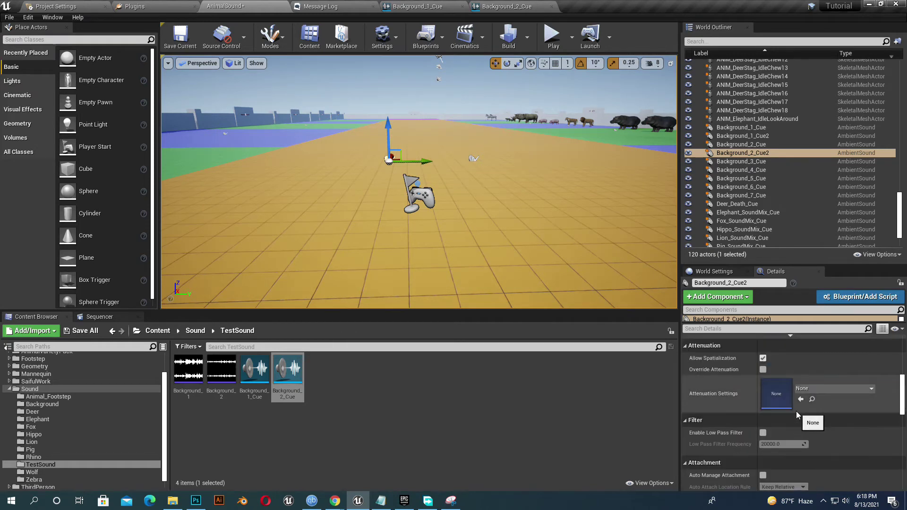
{"action": "left_click", "coordinate": [762, 370]}
{"action": "scroll", "coordinate": [463, 189], "scroll_direction": "down", "scroll_amount": 3}
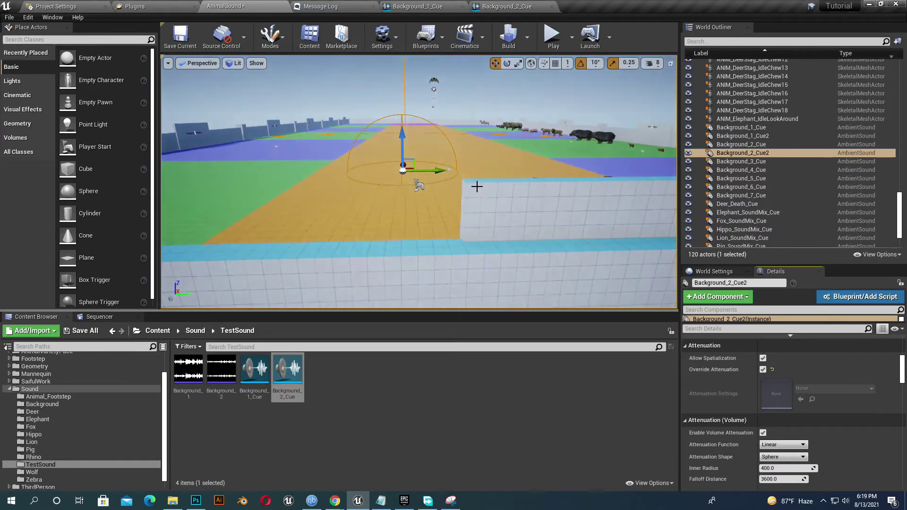
{"action": "scroll", "coordinate": [475, 186], "scroll_direction": "down", "scroll_amount": 2}
{"action": "scroll", "coordinate": [489, 172], "scroll_direction": "down", "scroll_amount": 3}
{"action": "scroll", "coordinate": [468, 177], "scroll_direction": "down", "scroll_amount": 3}
{"action": "scroll", "coordinate": [502, 176], "scroll_direction": "up", "scroll_amount": 3}
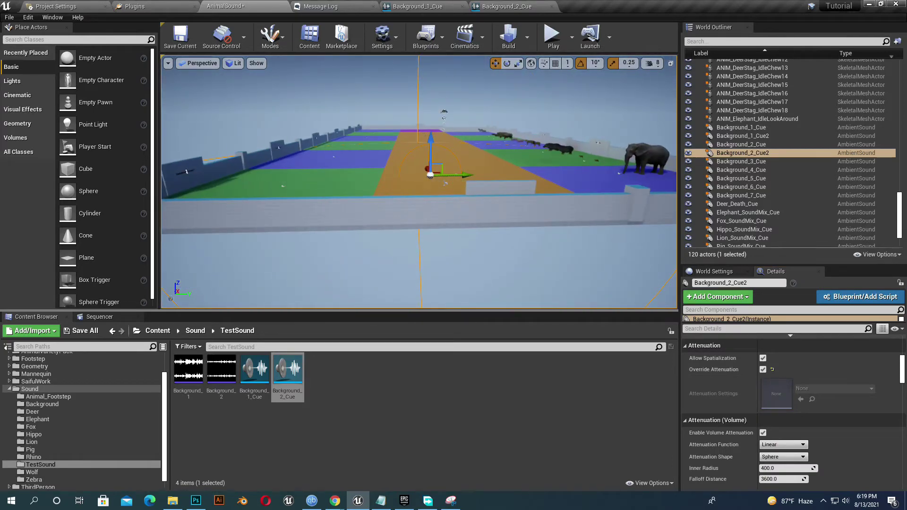
{"action": "scroll", "coordinate": [502, 176], "scroll_direction": "up", "scroll_amount": 2}
{"action": "scroll", "coordinate": [502, 176], "scroll_direction": "up", "scroll_amount": 2}
{"action": "scroll", "coordinate": [503, 176], "scroll_direction": "up", "scroll_amount": 2}
{"action": "scroll", "coordinate": [502, 177], "scroll_direction": "up", "scroll_amount": 1}
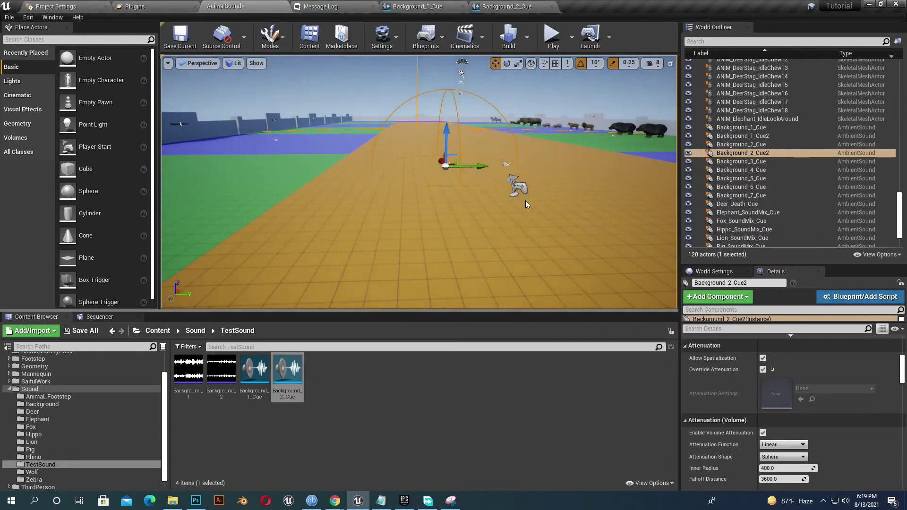
{"action": "scroll", "coordinate": [525, 200], "scroll_direction": "up", "scroll_amount": 1}
{"action": "scroll", "coordinate": [776, 440], "scroll_direction": "down", "scroll_amount": 2}
{"action": "left_click", "coordinate": [776, 439]}
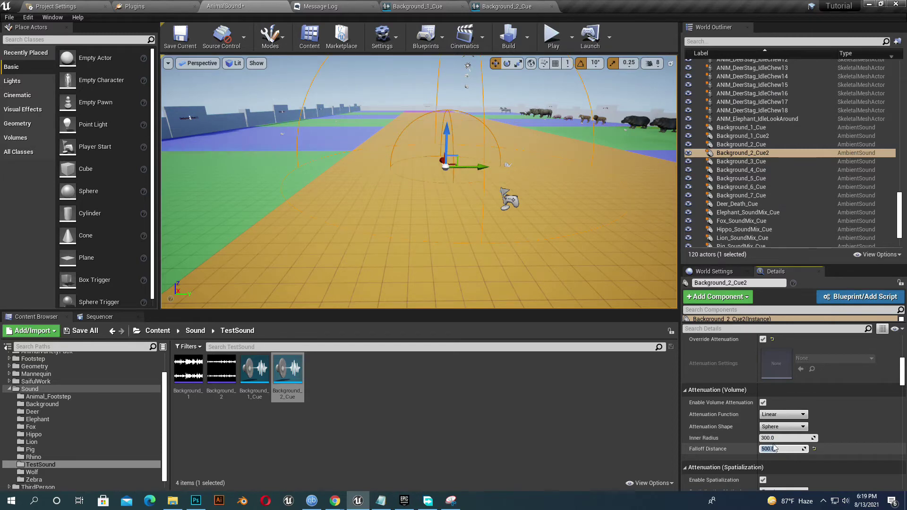
{"action": "scroll", "coordinate": [776, 448], "scroll_direction": "down", "scroll_amount": 2}
{"action": "right_click_drag", "start_coordinate": [548, 207], "coordinate": [539, 227]}
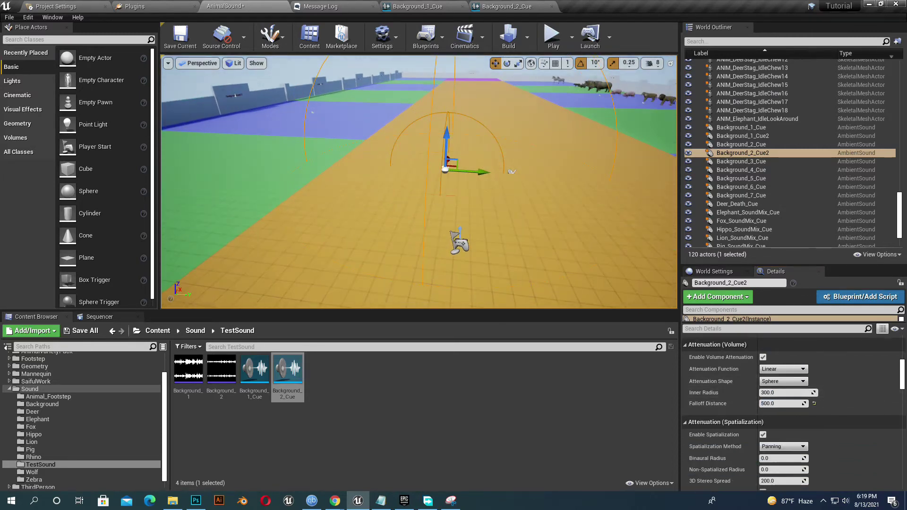
{"action": "scroll", "coordinate": [504, 179], "scroll_direction": "down", "scroll_amount": 3}
{"action": "scroll", "coordinate": [510, 192], "scroll_direction": "up", "scroll_amount": 2}
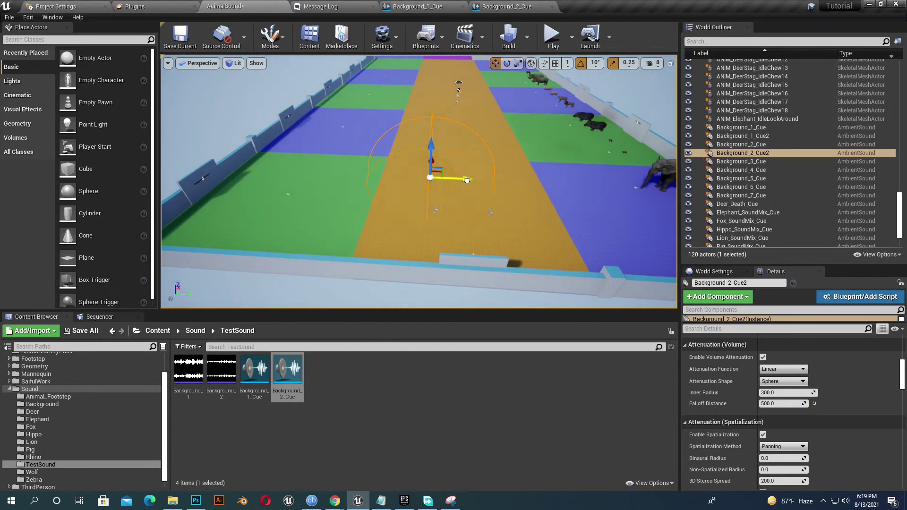
{"action": "left_click_drag", "start_coordinate": [497, 175], "coordinate": [442, 133], "text": "alt"}
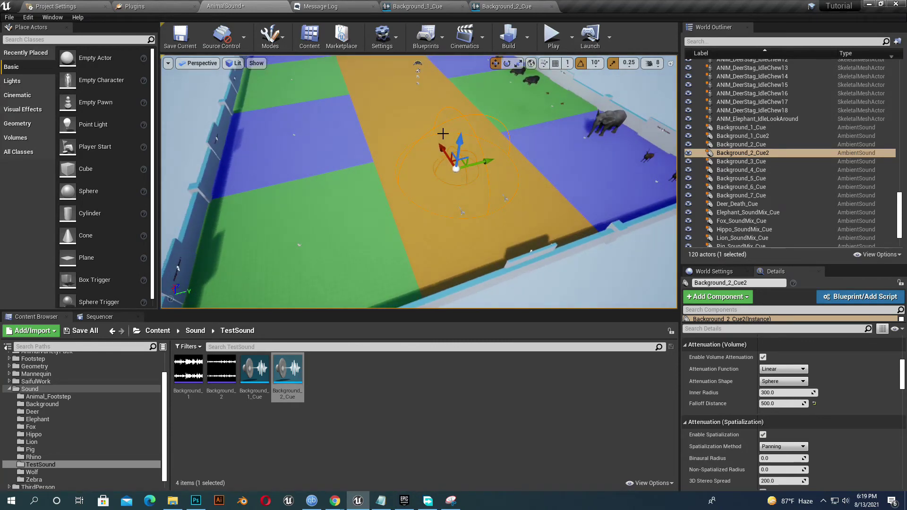
{"action": "scroll", "coordinate": [423, 130], "scroll_direction": "up", "scroll_amount": 1}
{"action": "scroll", "coordinate": [464, 165], "scroll_direction": "up", "scroll_amount": 1}
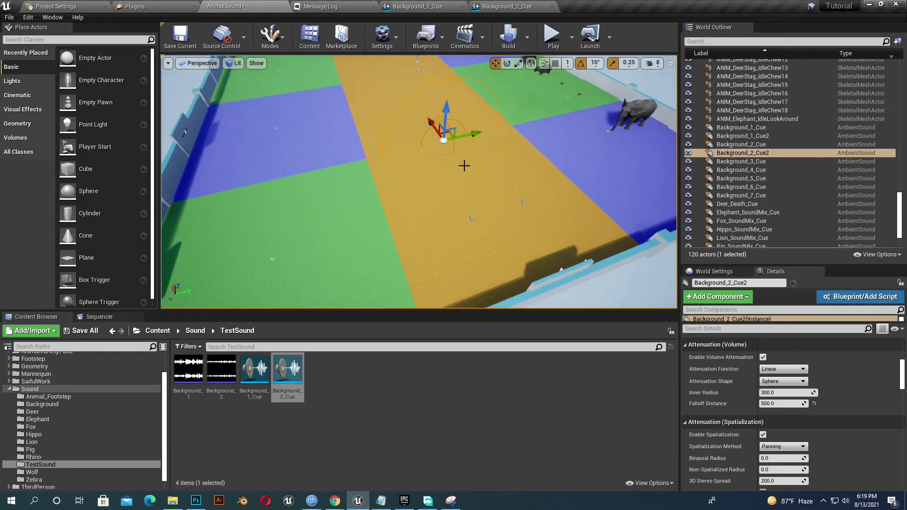
Step: Apply the same 300/500 attenuation override to Background_1_Cue2, then select both sound actors
{"action": "left_click", "coordinate": [459, 166]}
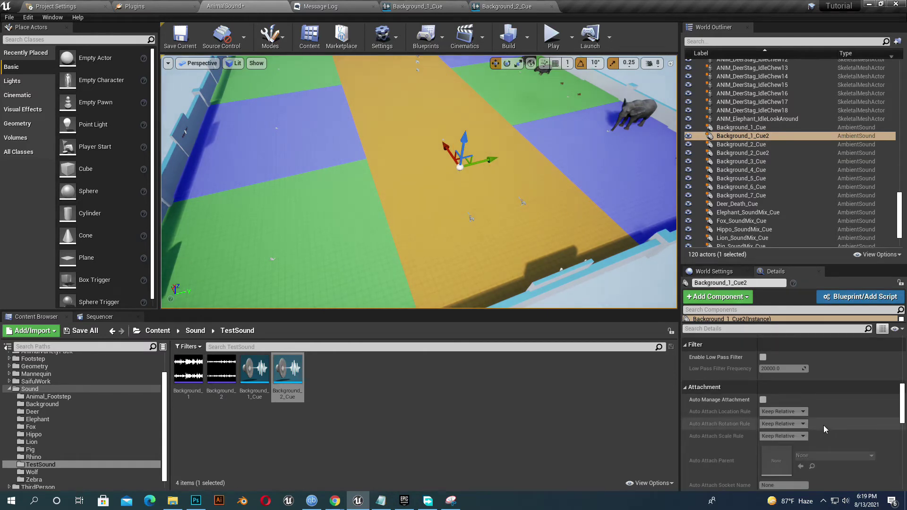
{"action": "scroll", "coordinate": [807, 417], "scroll_direction": "down", "scroll_amount": 2}
{"action": "scroll", "coordinate": [794, 409], "scroll_direction": "down", "scroll_amount": 1}
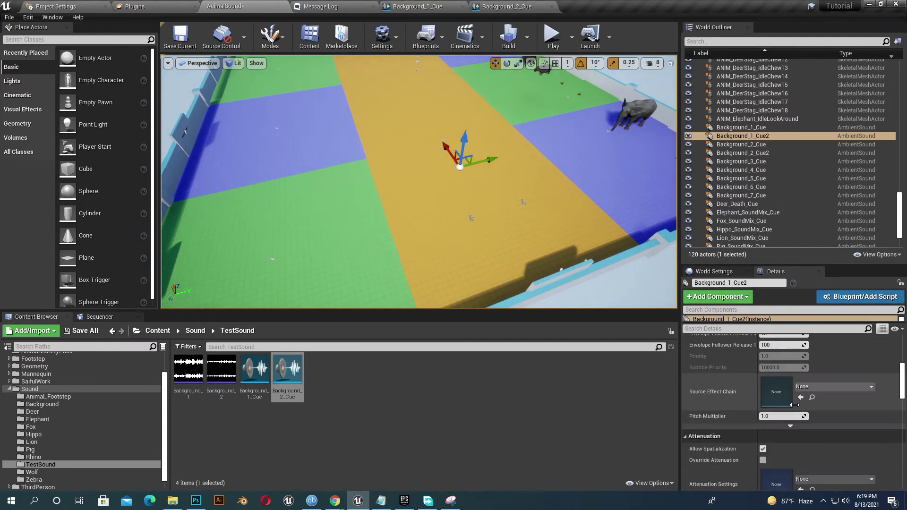
{"action": "left_click", "coordinate": [762, 463]}
{"action": "scroll", "coordinate": [790, 442], "scroll_direction": "down", "scroll_amount": 2}
{"action": "scroll", "coordinate": [790, 441], "scroll_direction": "down", "scroll_amount": 2}
{"action": "type", "text": "500"}
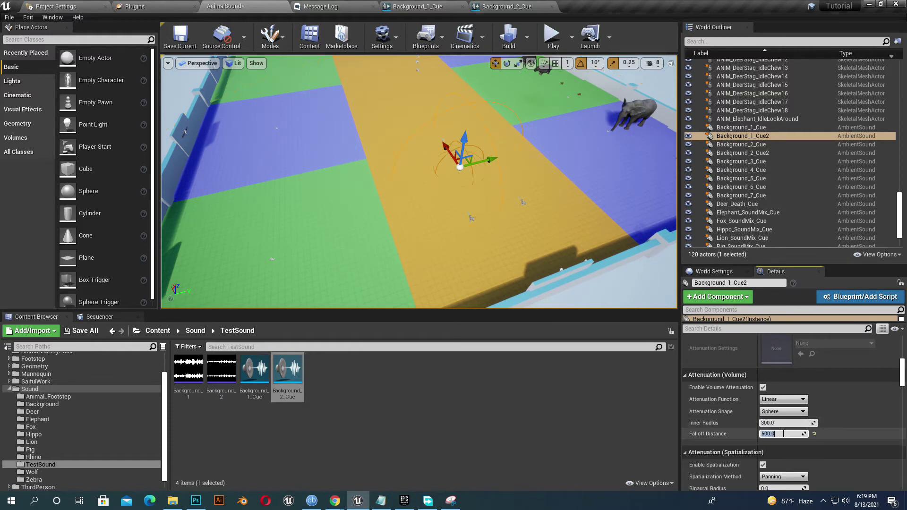
{"action": "key", "text": "Return"}
{"action": "mouse_move", "coordinate": [378, 78]}
{"action": "right_mouse_down"}
{"action": "mouse_move", "coordinate": [479, 135]}
{"action": "mouse_move", "coordinate": [432, 175]}
{"action": "right_mouse_up"}
{"action": "left_click", "coordinate": [407, 186], "text": "ctrl"}
{"action": "scroll", "coordinate": [478, 176], "scroll_direction": "down", "scroll_amount": 2}
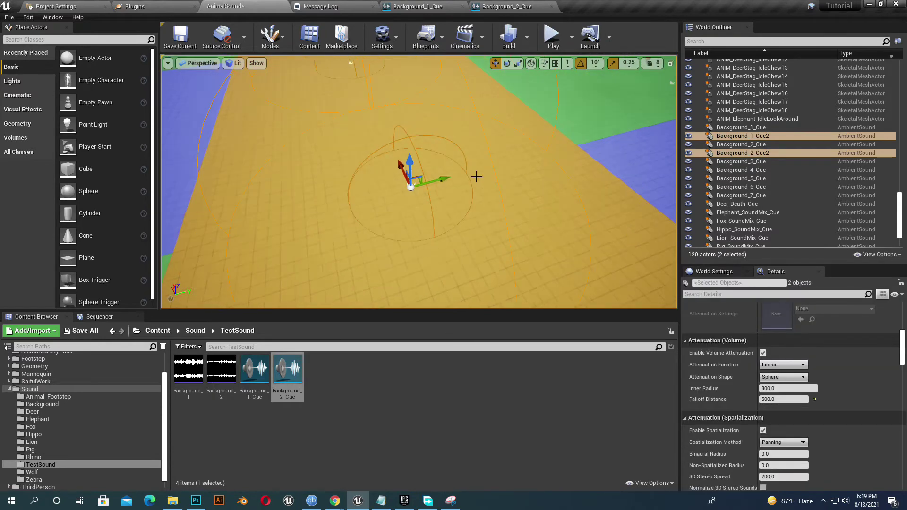
{"action": "scroll", "coordinate": [506, 159], "scroll_direction": "down", "scroll_amount": 2}
{"action": "key", "text": "F11"}
{"action": "scroll", "coordinate": [518, 279], "scroll_direction": "down", "scroll_amount": 3}
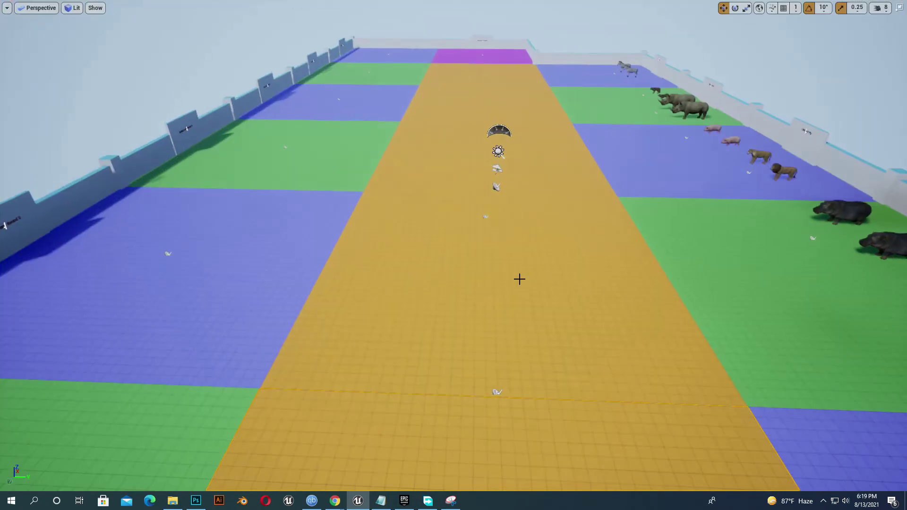
Step: Test-play the level, walking the character along the orange floor, then stop
{"action": "key", "text": "alt+p"}
{"action": "key", "text": "w"}
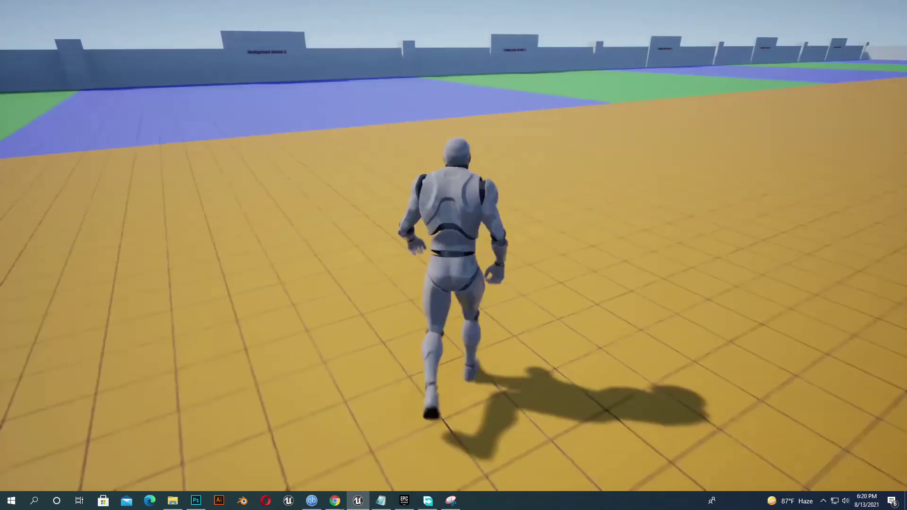
{"action": "key", "text": "w"}
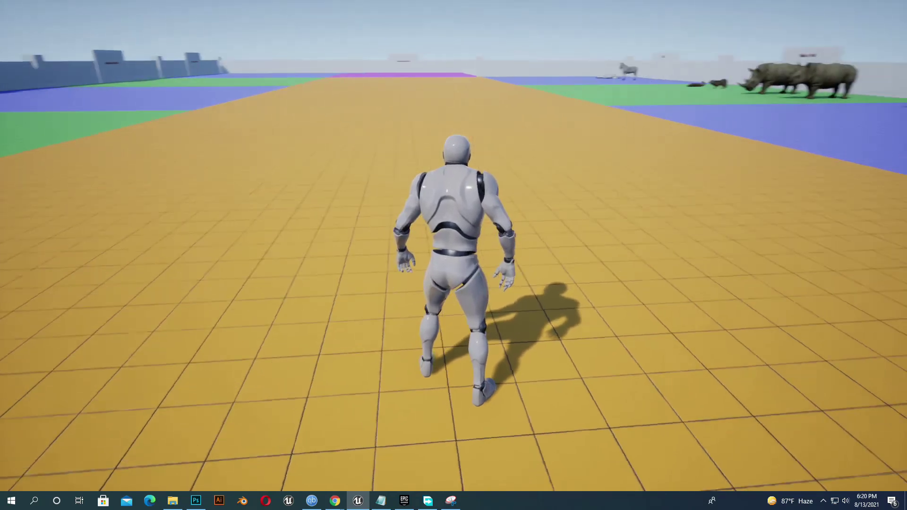
{"action": "key", "text": "a"}
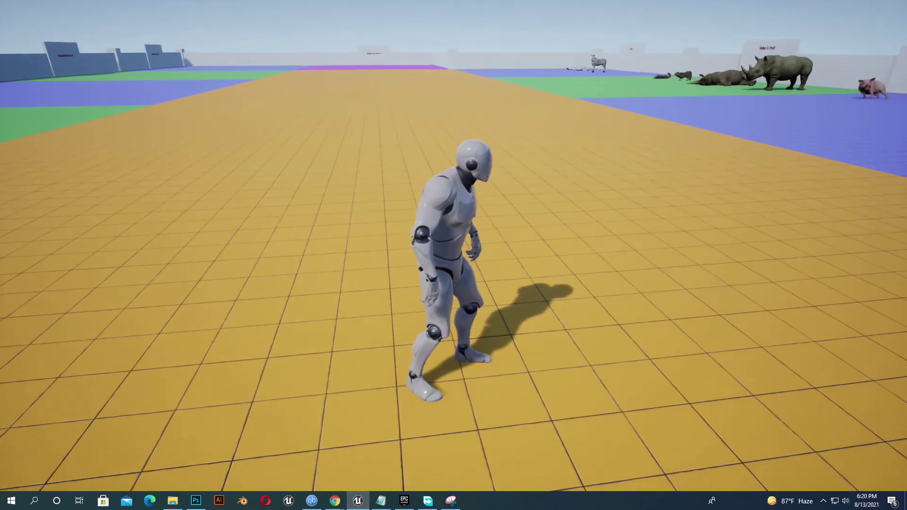
{"action": "key", "text": "Escape"}
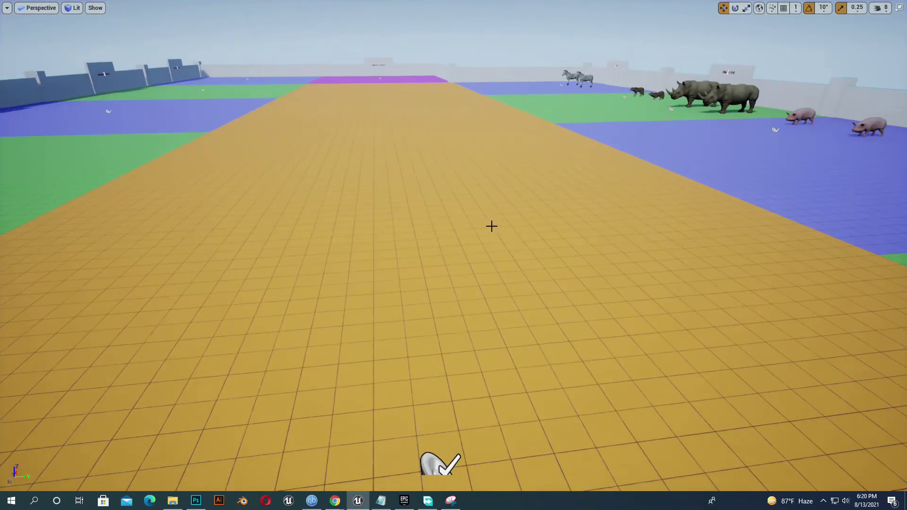
Step: Review the blue and green floor zone tiles from above the arena
{"action": "mouse_move", "coordinate": [499, 197]}
{"action": "right_mouse_down"}
{"action": "mouse_move", "coordinate": [435, 465]}
{"action": "mouse_move", "coordinate": [641, 162]}
{"action": "right_mouse_up"}
{"action": "left_click", "coordinate": [668, 151]}
{"action": "key", "text": "f"}
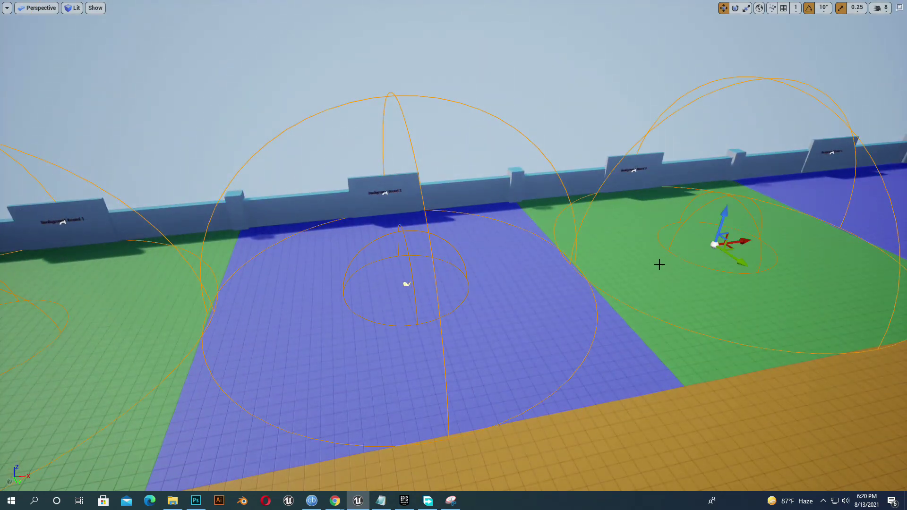
{"action": "key", "text": "f"}
{"action": "key", "text": "f"}
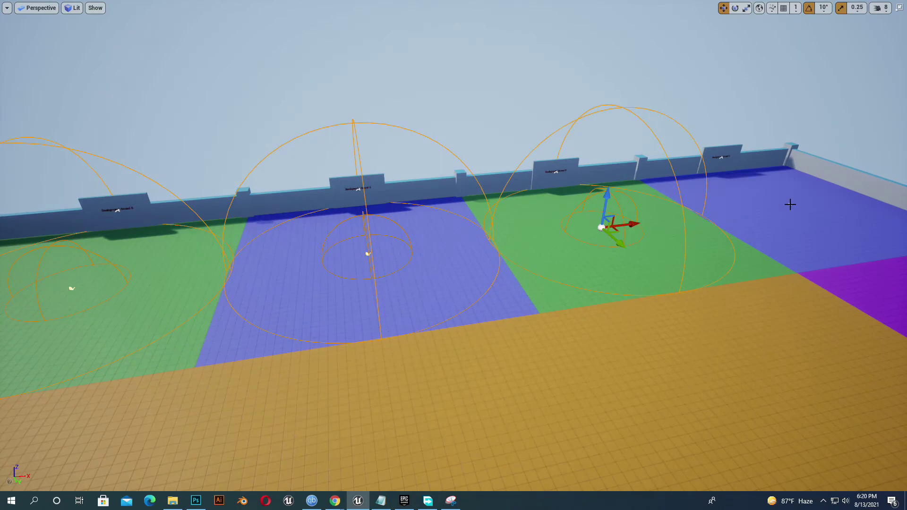
{"action": "key", "text": "f"}
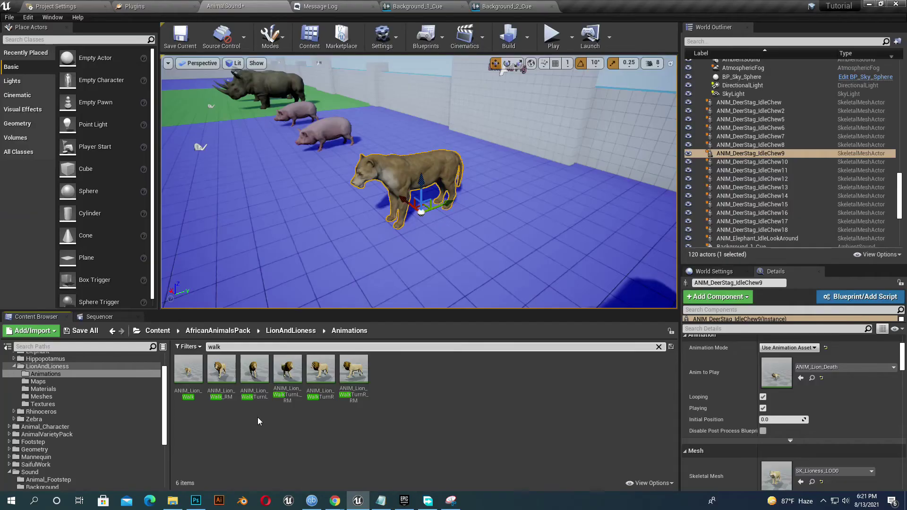
Step: Open ANIM_Lion_Walk and scrub the playhead back to about frame 4
{"action": "double_click", "coordinate": [196, 385]}
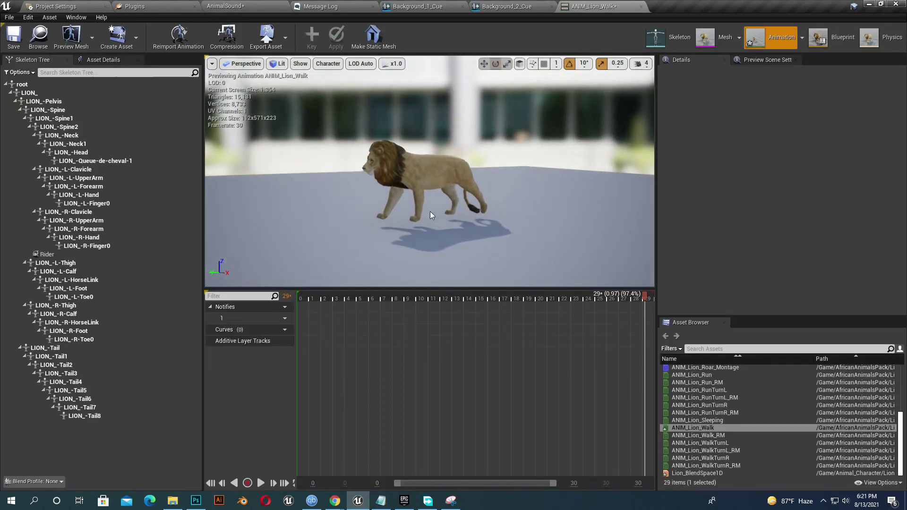
{"action": "mouse_move", "coordinate": [643, 299]}
{"action": "left_mouse_down"}
{"action": "mouse_move", "coordinate": [292, 320]}
{"action": "mouse_move", "coordinate": [351, 321]}
{"action": "left_mouse_up"}
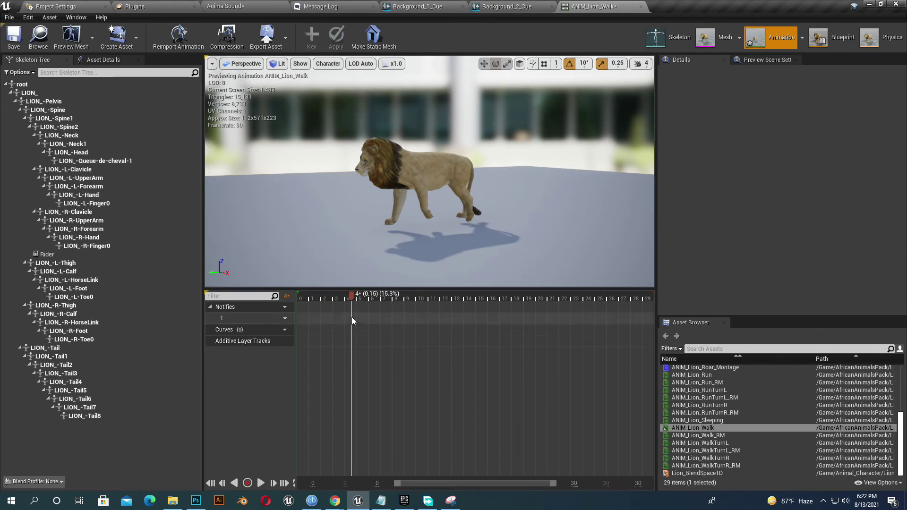
Step: Add Play Sound notifies on the walk animation's Notifies track at frames 4, 14 and 27
{"action": "right_click", "coordinate": [352, 318]}
{"action": "left_click", "coordinate": [449, 402]}
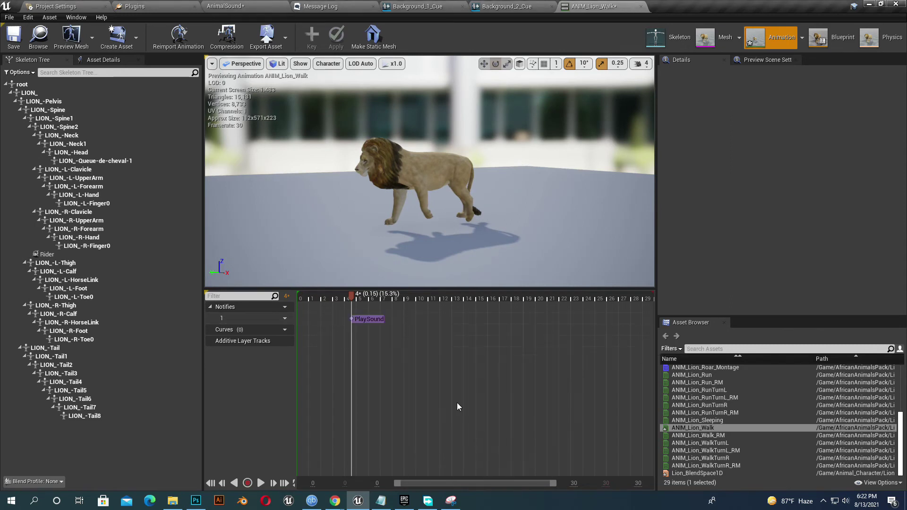
{"action": "left_click_drag", "start_coordinate": [352, 296], "coordinate": [467, 301]}
{"action": "right_click", "coordinate": [466, 317]}
{"action": "mouse_move", "coordinate": [489, 329]}
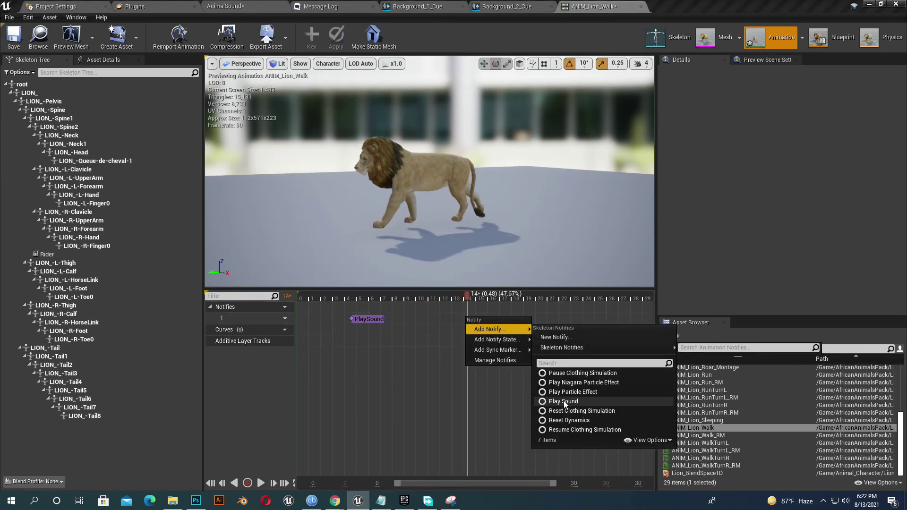
{"action": "left_click", "coordinate": [564, 400]}
{"action": "mouse_move", "coordinate": [468, 299]}
{"action": "left_mouse_down"}
{"action": "mouse_move", "coordinate": [626, 309]}
{"action": "mouse_move", "coordinate": [627, 321]}
{"action": "left_mouse_up"}
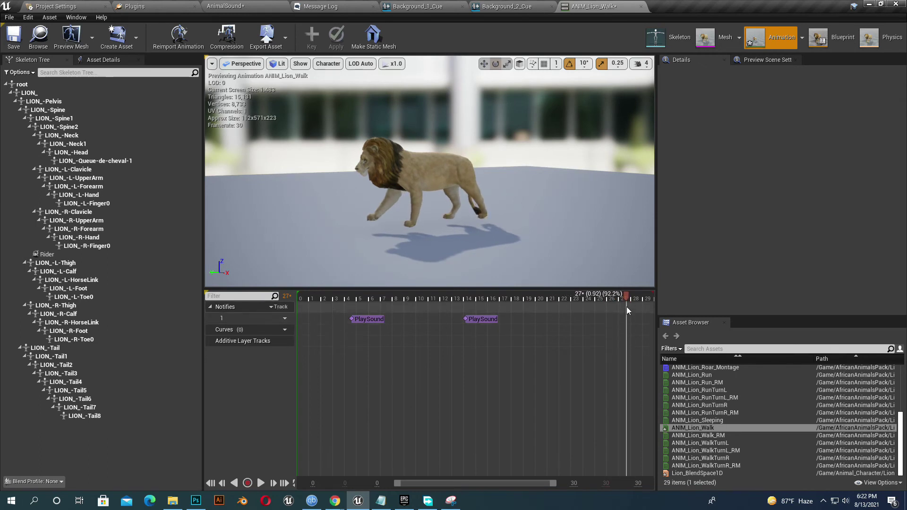
{"action": "right_click", "coordinate": [627, 320]}
{"action": "mouse_move", "coordinate": [649, 331]}
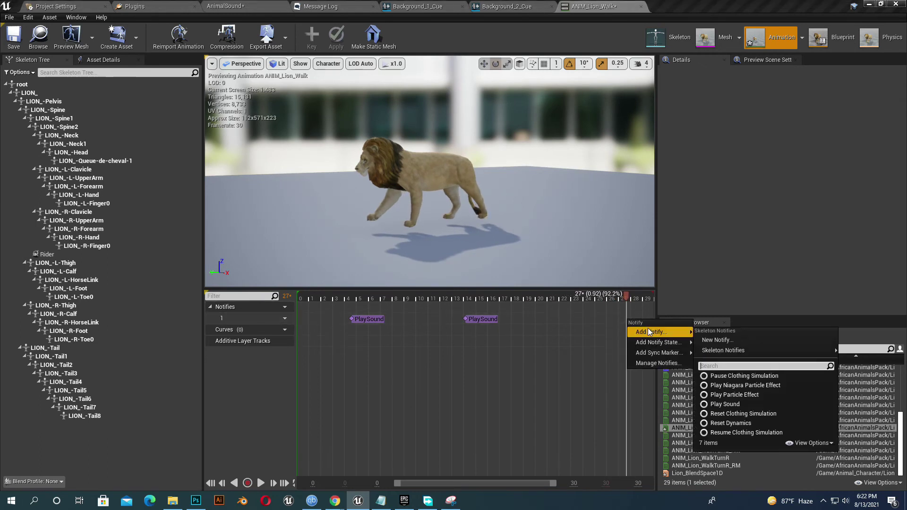
{"action": "left_click", "coordinate": [724, 404]}
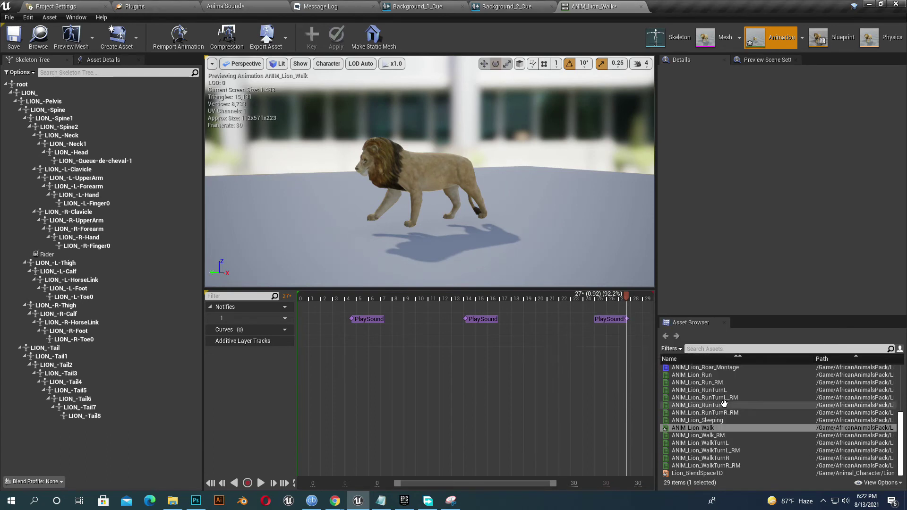
{"action": "left_click", "coordinate": [374, 319]}
Step: Set the Sound of all three PlaySound notifies to Animal_Footstep_Cue
{"action": "left_click", "coordinate": [794, 118]}
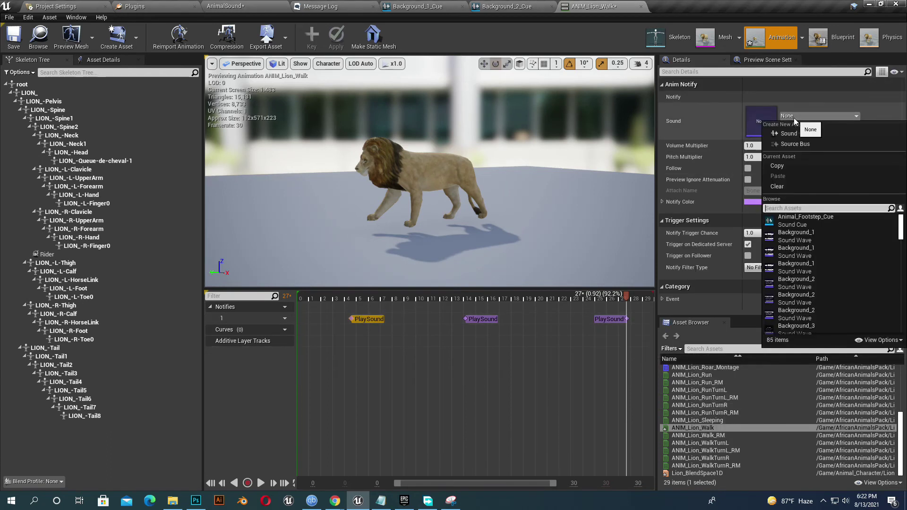
{"action": "type", "text": "anima"}
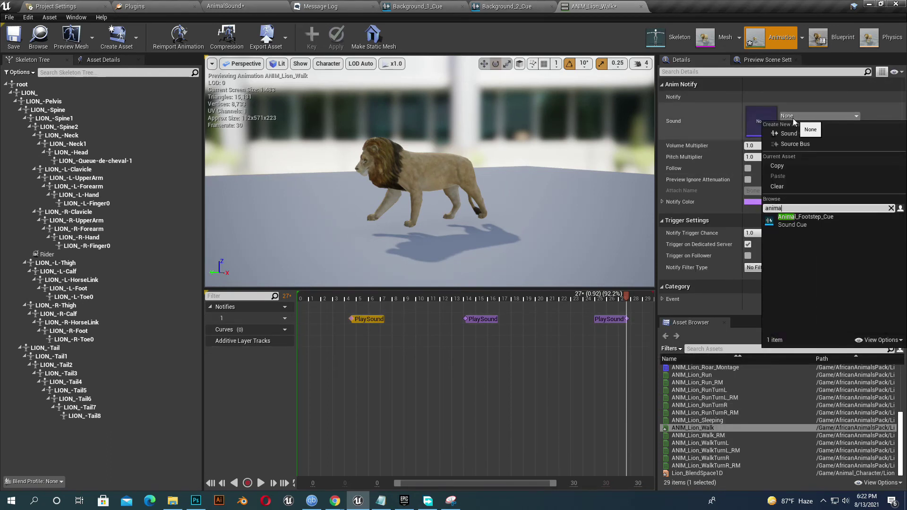
{"action": "left_click", "coordinate": [807, 219]}
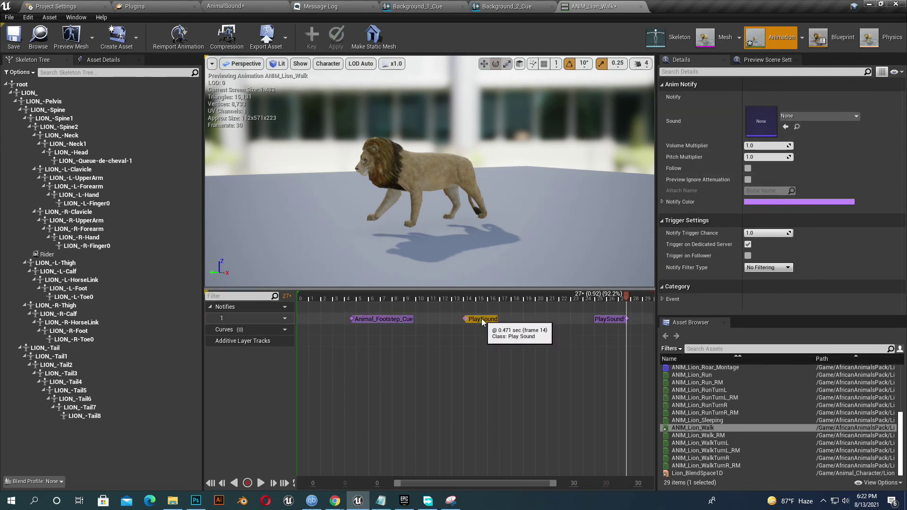
{"action": "left_click", "coordinate": [797, 120]}
{"action": "type", "text": "anima"}
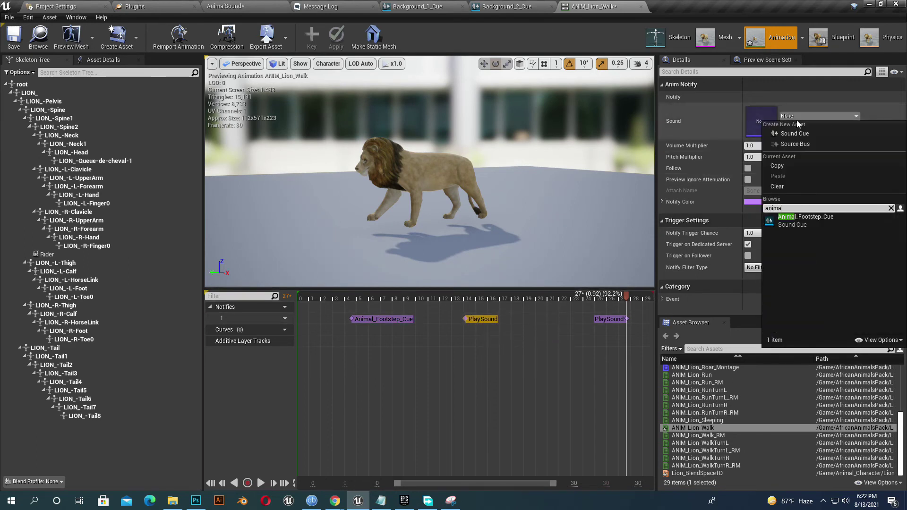
{"action": "left_click", "coordinate": [805, 220]}
{"action": "left_click", "coordinate": [610, 318]}
{"action": "left_click", "coordinate": [792, 118]}
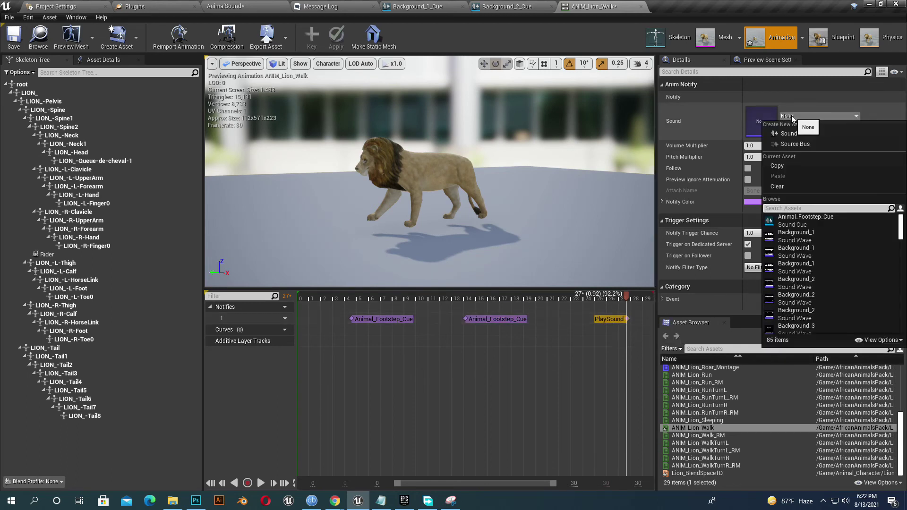
{"action": "left_click", "coordinate": [805, 218]}
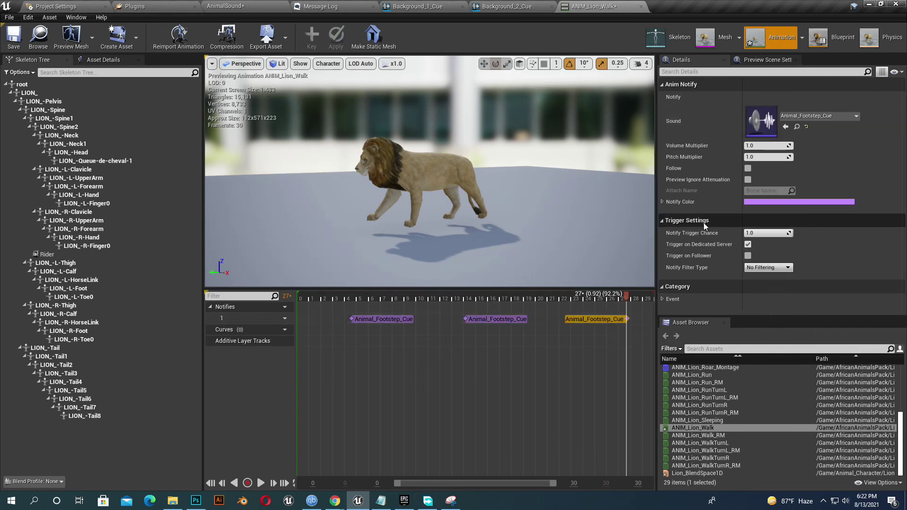
Step: Check each footstep notify's Volume Multiplier, then return to the AnimalSound level
{"action": "left_click", "coordinate": [387, 318]}
{"action": "left_click", "coordinate": [767, 146]}
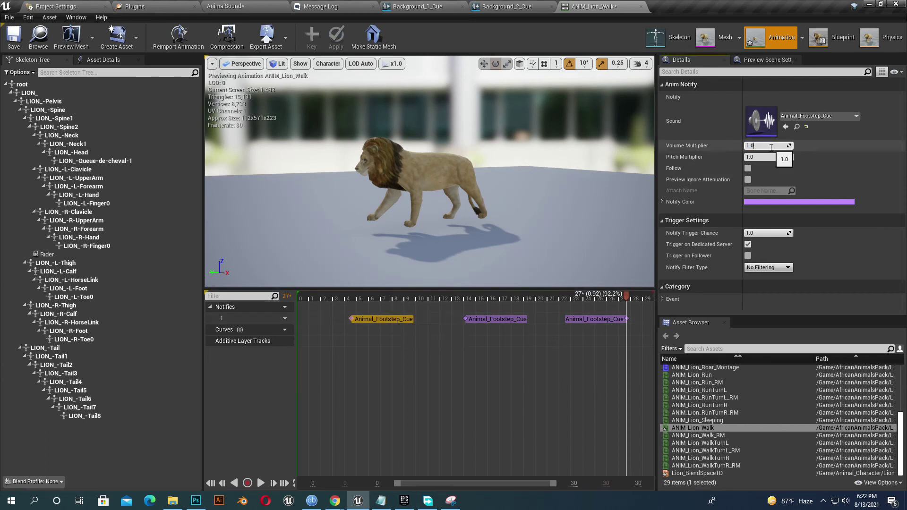
{"action": "left_click", "coordinate": [504, 320]}
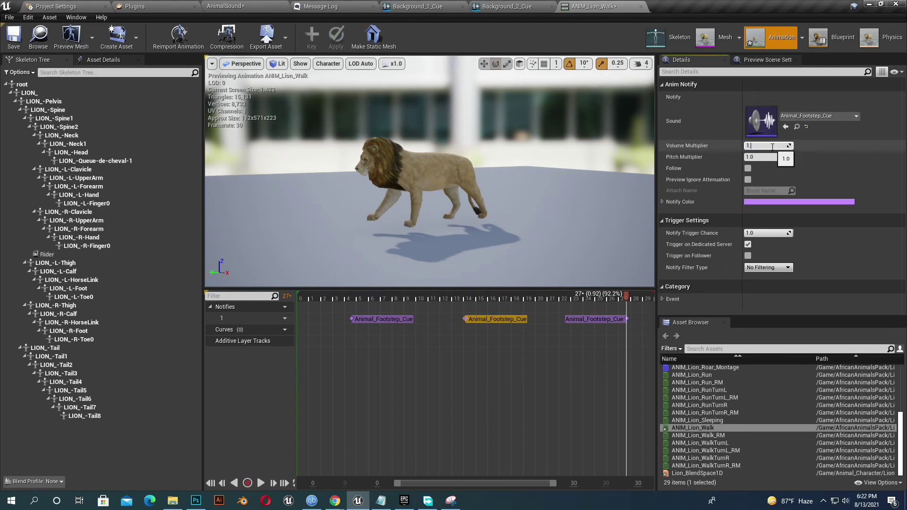
{"action": "left_click", "coordinate": [595, 319]}
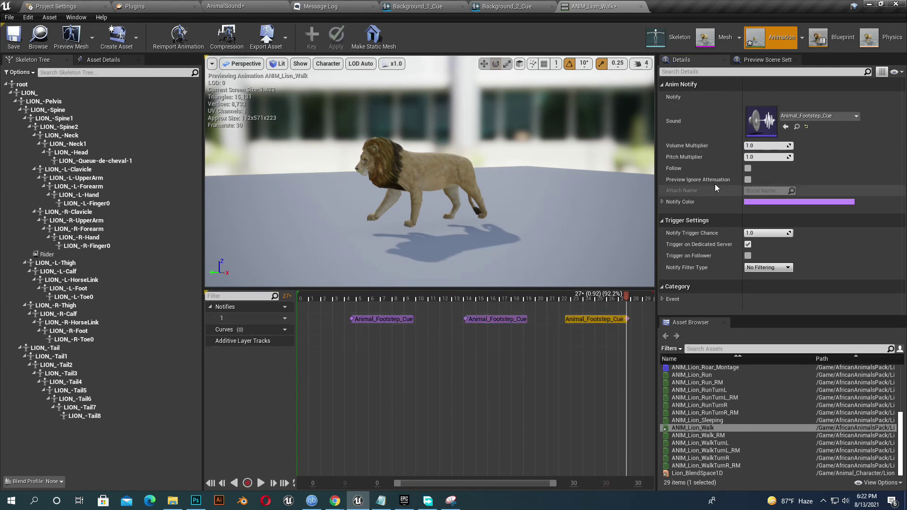
{"action": "left_click", "coordinate": [758, 147]}
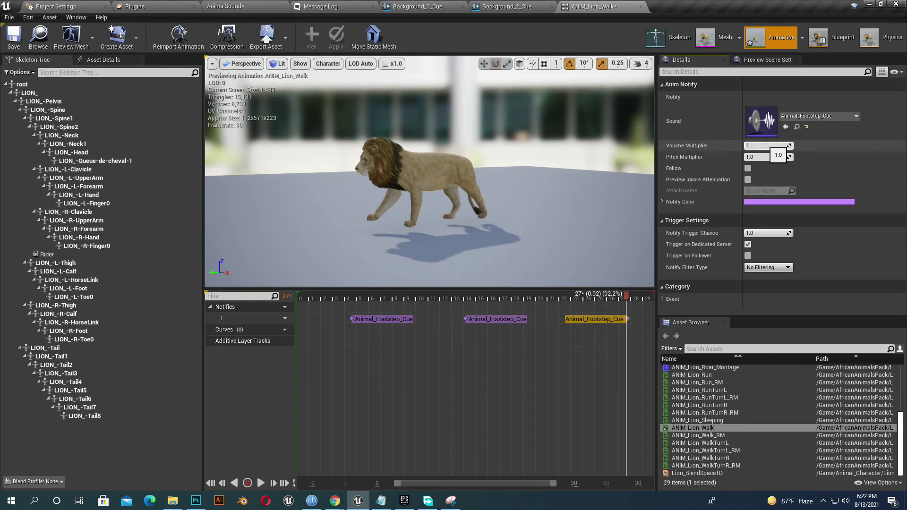
{"action": "type", "text": "8"}
{"action": "left_click", "coordinate": [224, 6]}
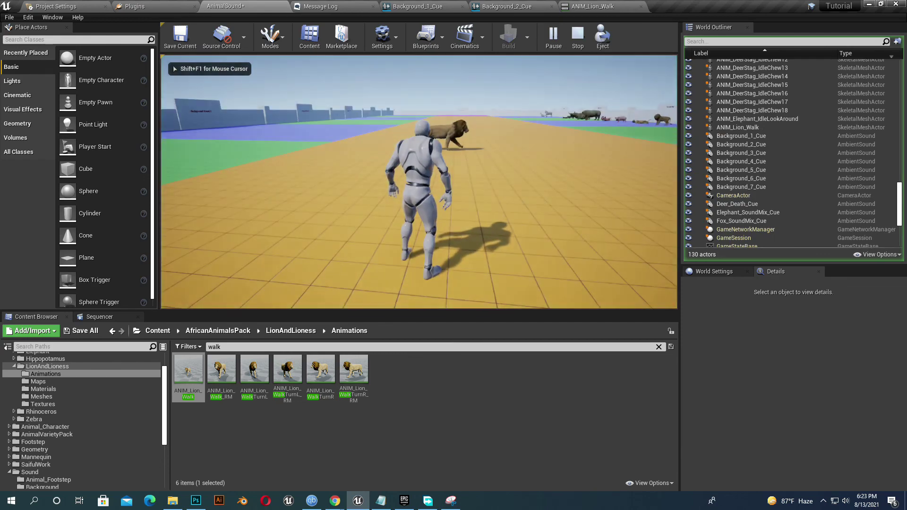
Step: Play fullscreen with F11 and take control to chase the lion, listening for footsteps
{"action": "key", "text": "F11"}
{"action": "left_click", "coordinate": [453, 255]}
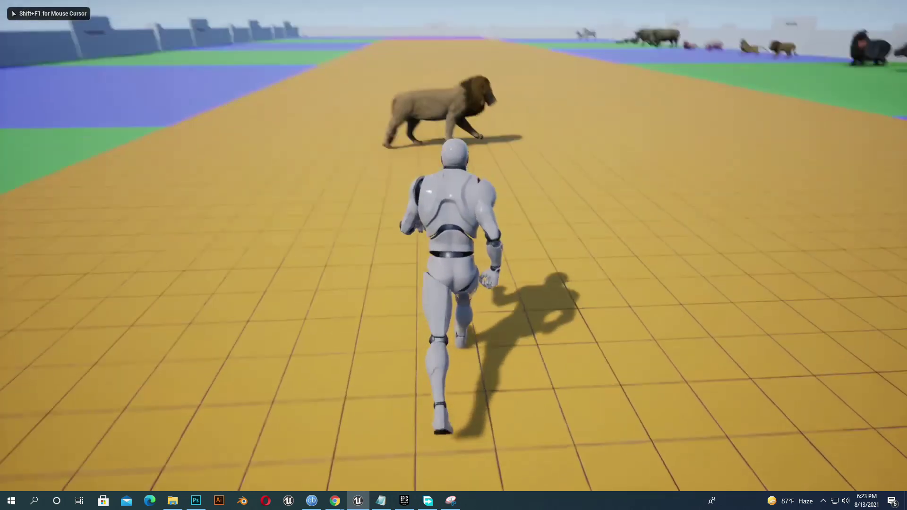